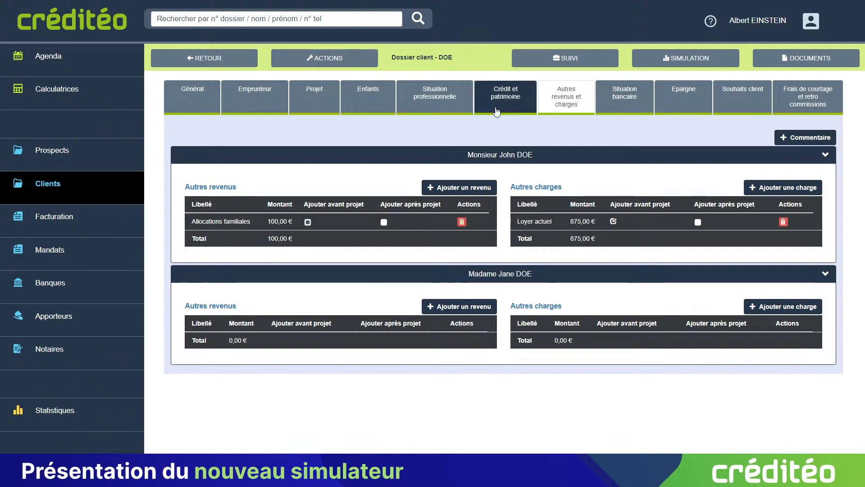
Step: Review the project cost section in the client file's Projet details
{"action": "left_click", "coordinate": [311, 103]}
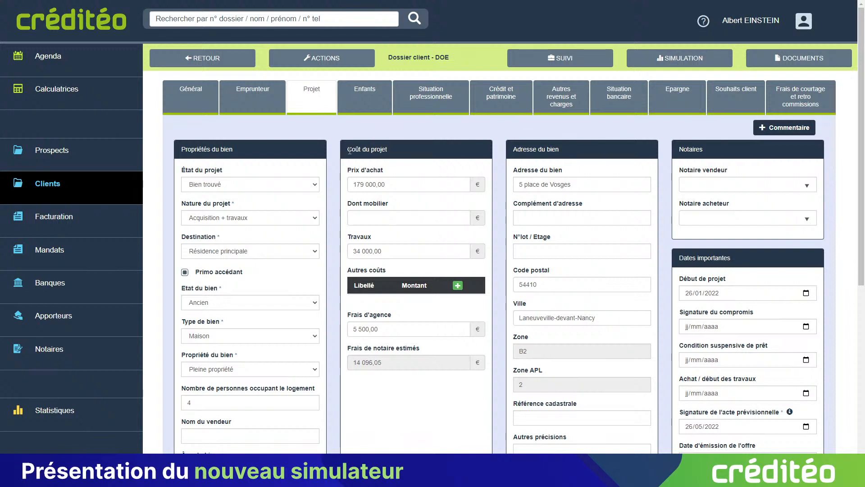
{"action": "left_click_drag", "start_coordinate": [350, 150], "coordinate": [409, 159]}
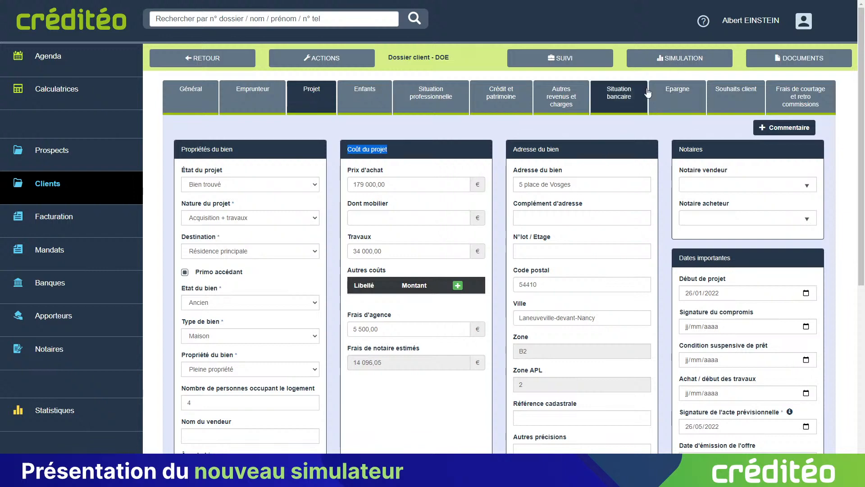
Step: Open the client's simulation list and create a simulation with the new simulator
{"action": "left_click", "coordinate": [655, 63]}
{"action": "left_click", "coordinate": [655, 61]}
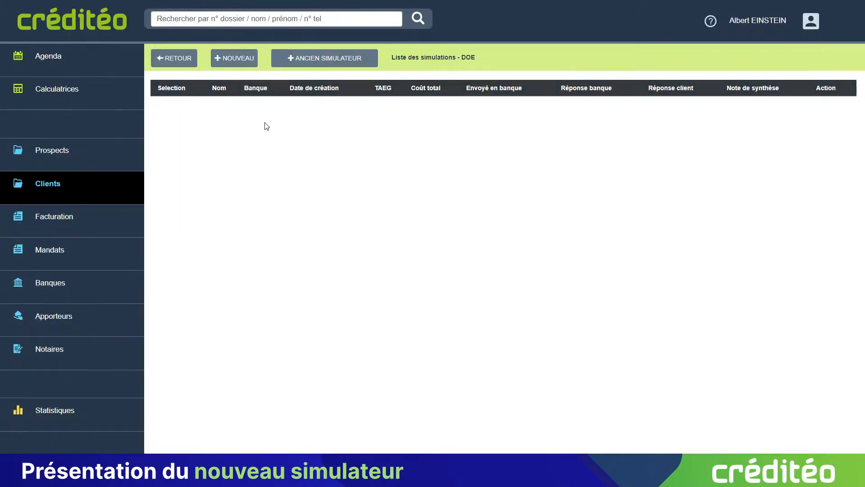
{"action": "left_click", "coordinate": [235, 65]}
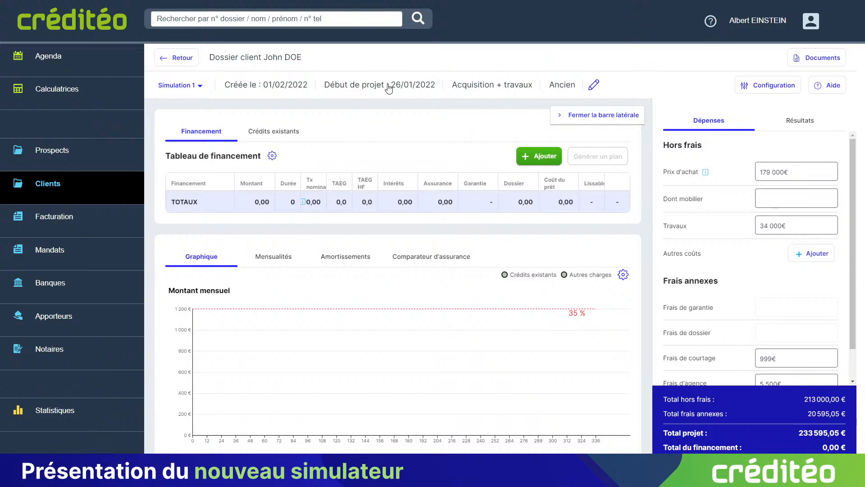
Step: Expand the simulation's general settings to review project nature, property and bank fields, and collapse them again
{"action": "left_click", "coordinate": [593, 85]}
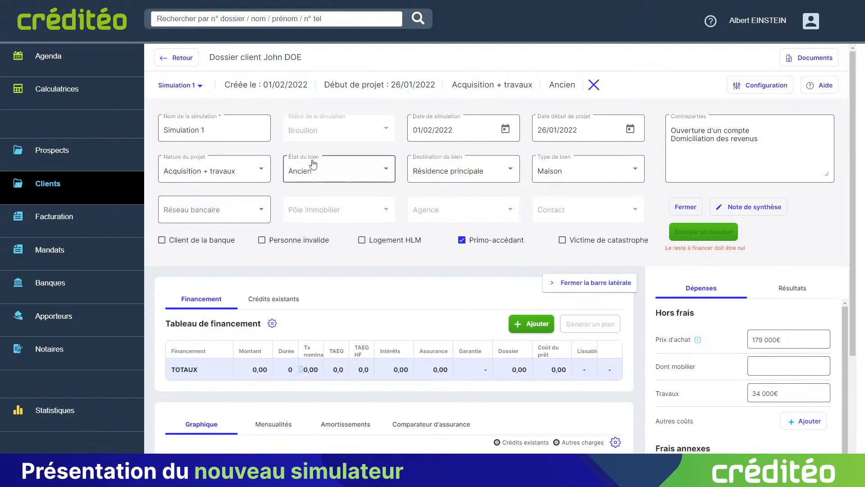
{"action": "mouse_move", "coordinate": [329, 213]}
{"action": "left_click", "coordinate": [471, 83]}
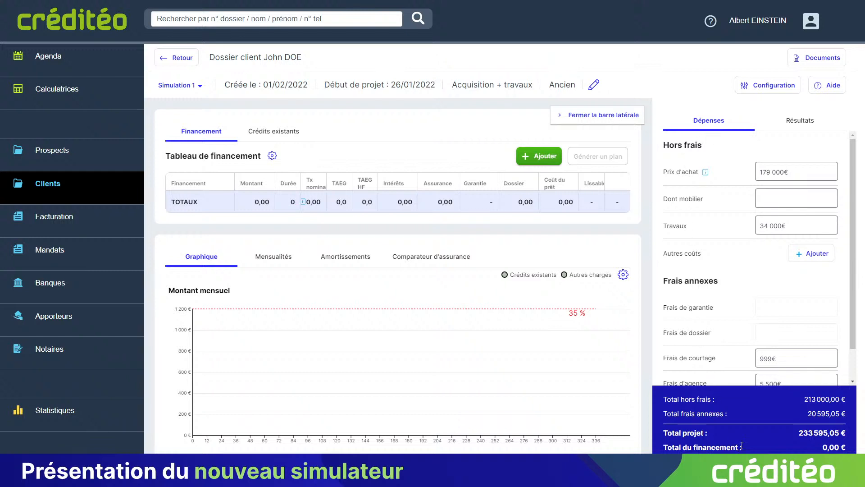
Step: Examine the simulation's expenses, from purchase price to notary fees, along with the project and financing totals
{"action": "mouse_move", "coordinate": [709, 172]}
{"action": "left_click", "coordinate": [770, 175]}
{"action": "left_click_drag", "start_coordinate": [785, 173], "coordinate": [752, 163]}
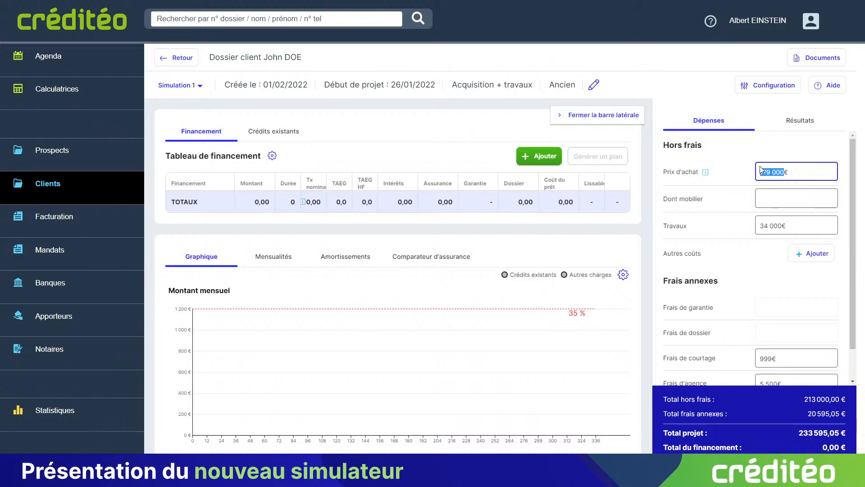
{"action": "left_click", "coordinate": [753, 263]}
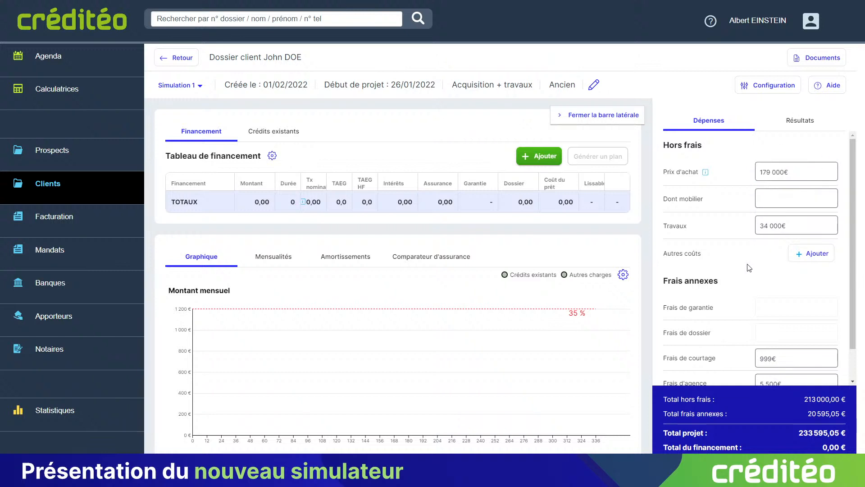
{"action": "scroll", "coordinate": [749, 266], "scroll_direction": "down", "scroll_amount": 1}
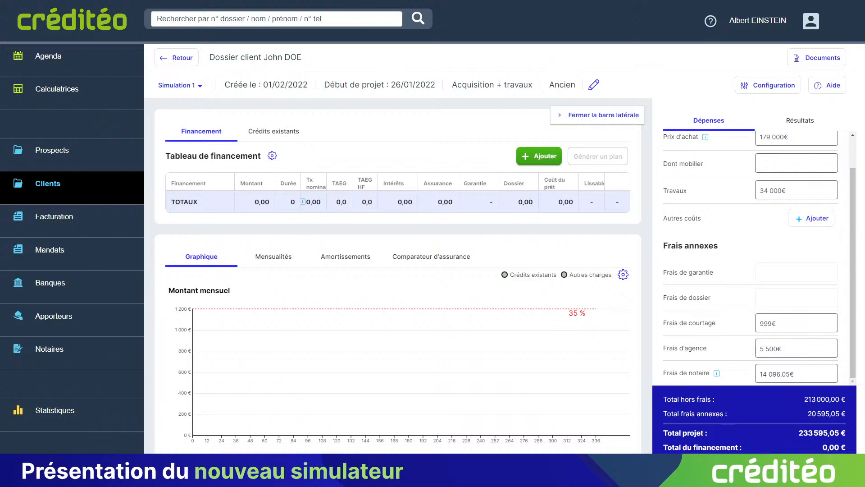
{"action": "left_click_drag", "start_coordinate": [662, 399], "coordinate": [713, 399]}
{"action": "scroll", "coordinate": [722, 195], "scroll_direction": "up", "scroll_amount": 1}
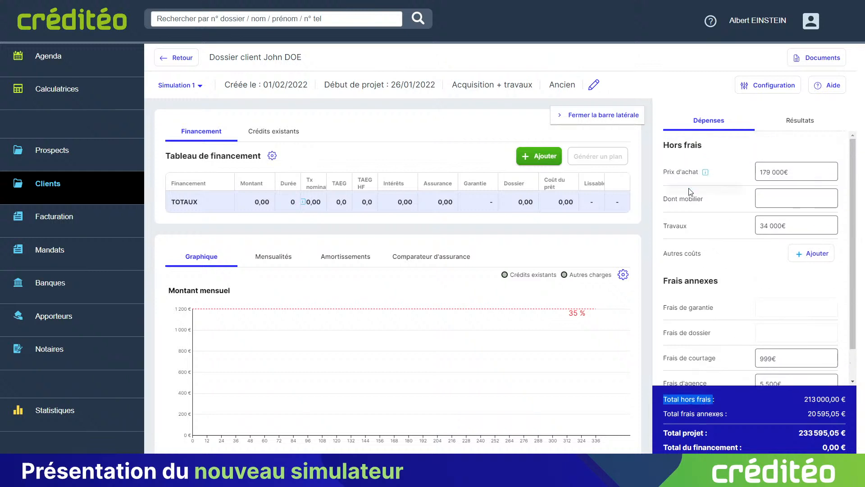
{"action": "scroll", "coordinate": [721, 243], "scroll_direction": "down", "scroll_amount": 1}
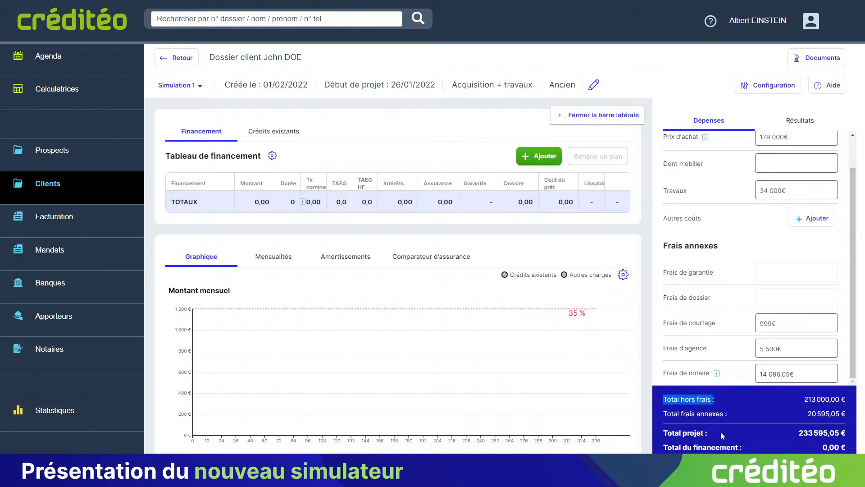
{"action": "left_click_drag", "start_coordinate": [796, 432], "coordinate": [837, 433]}
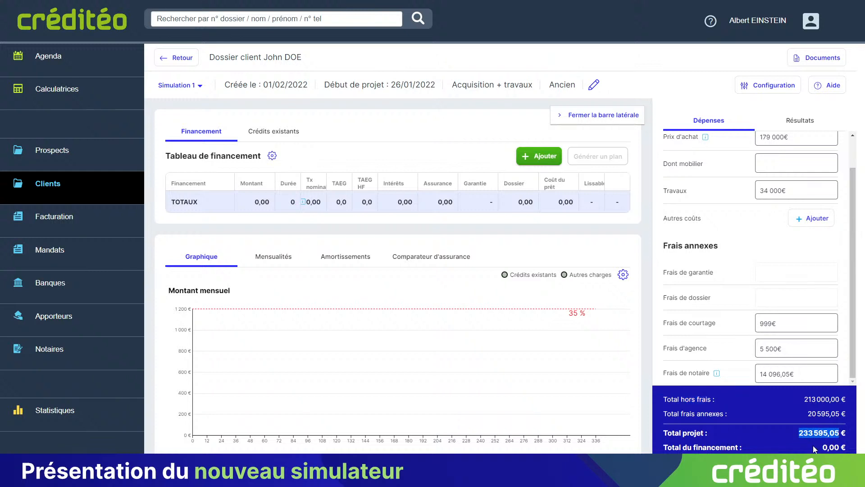
{"action": "left_click_drag", "start_coordinate": [823, 447], "coordinate": [839, 447]}
{"action": "scroll", "coordinate": [752, 323], "scroll_direction": "up", "scroll_amount": 2}
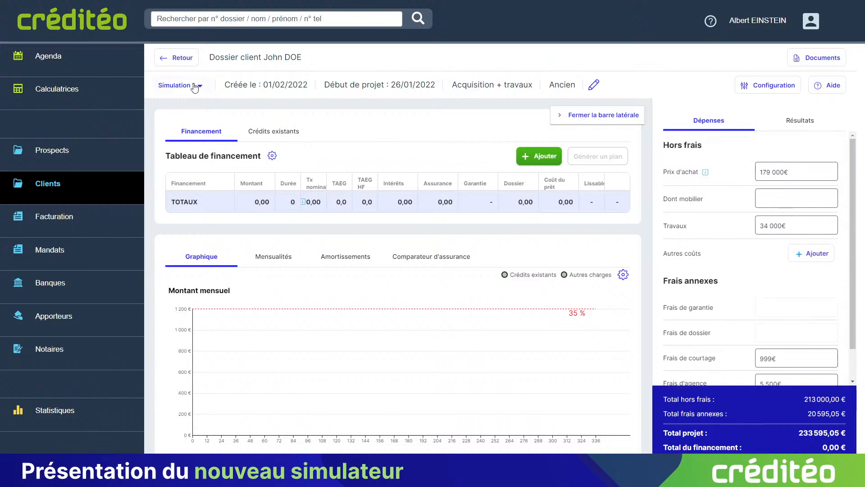
Step: Start a new fixed-rate amortizing loan with a 1% interest rate and a 240-month duration, marked as Lissable
{"action": "left_click", "coordinate": [546, 157]}
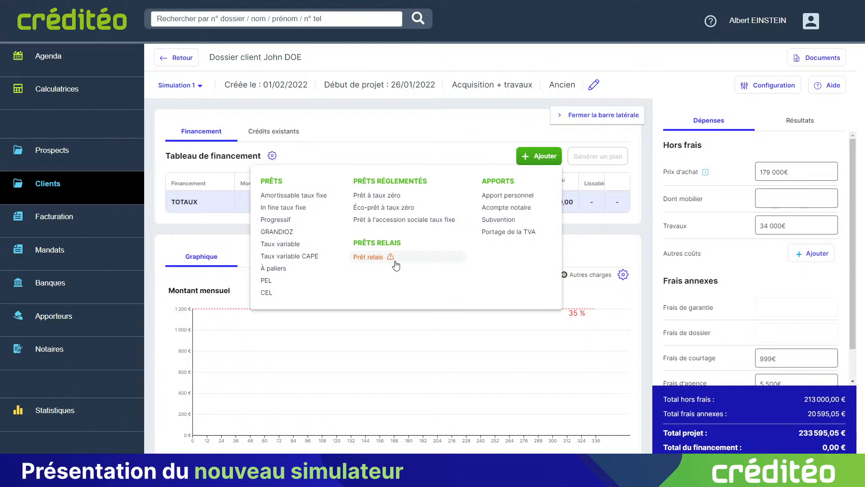
{"action": "mouse_move", "coordinate": [393, 265]}
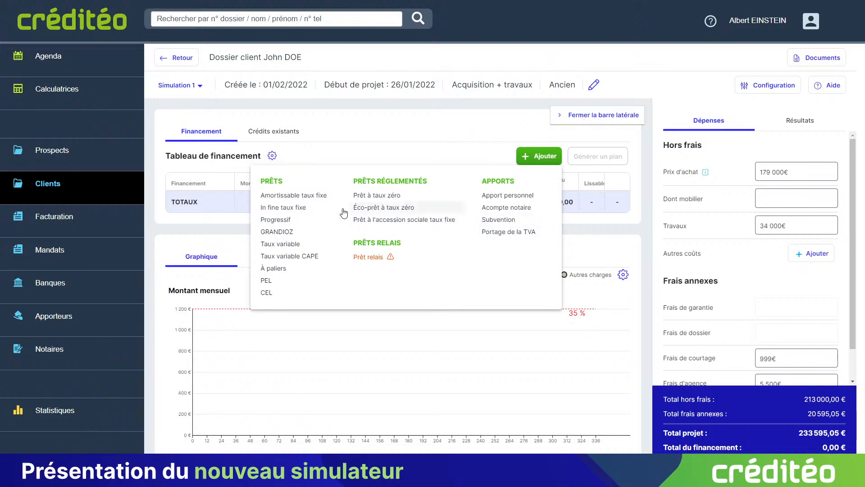
{"action": "left_click", "coordinate": [312, 198]}
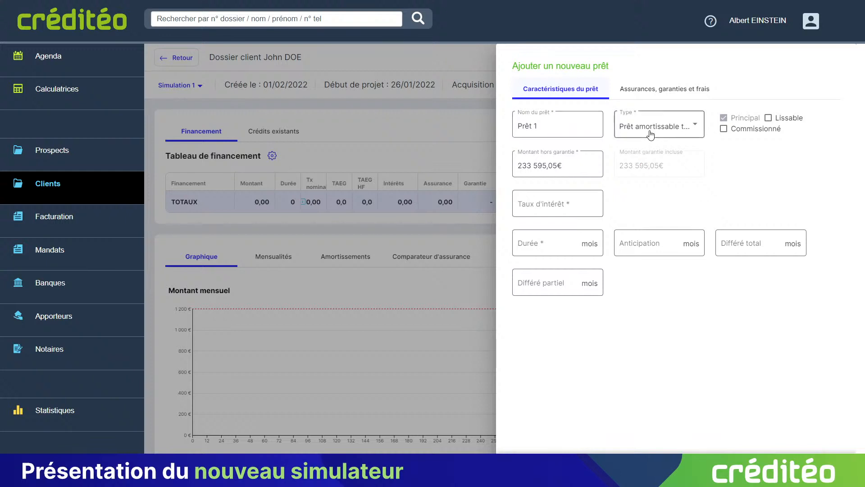
{"action": "left_click_drag", "start_coordinate": [574, 162], "coordinate": [503, 163]}
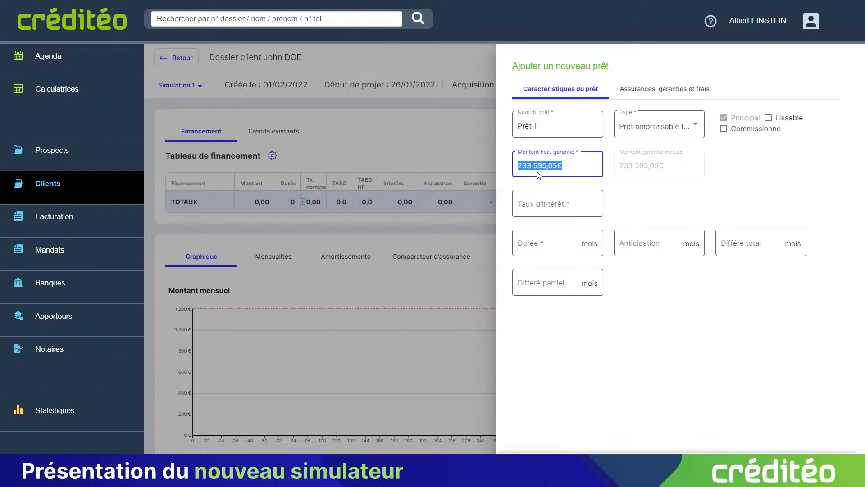
{"action": "left_click", "coordinate": [548, 205]}
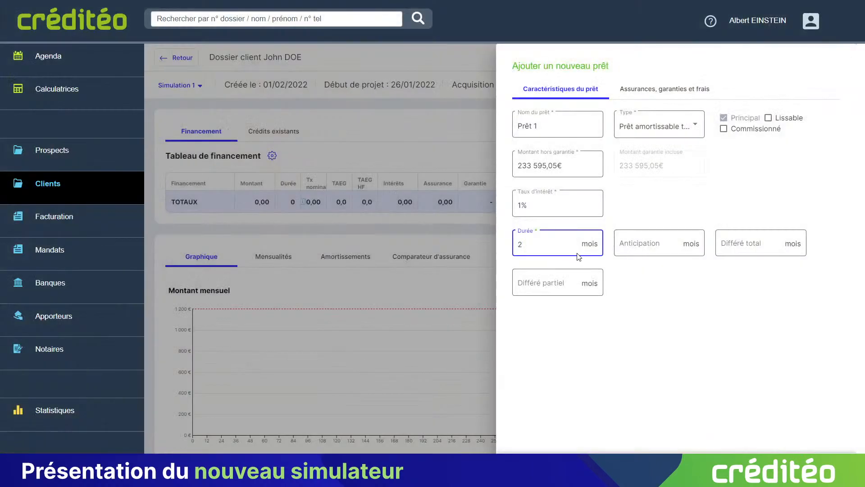
{"action": "left_click", "coordinate": [647, 245]}
{"action": "left_click", "coordinate": [563, 244]}
{"action": "left_click", "coordinate": [675, 253]}
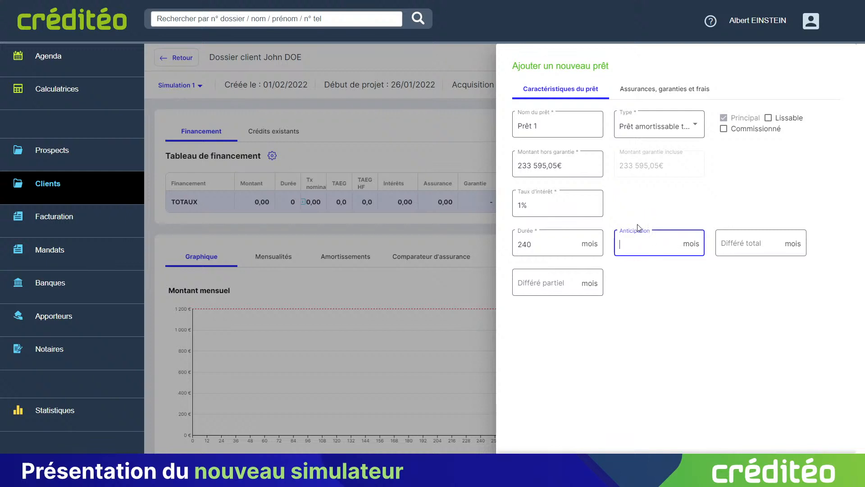
{"action": "left_click", "coordinate": [656, 219]}
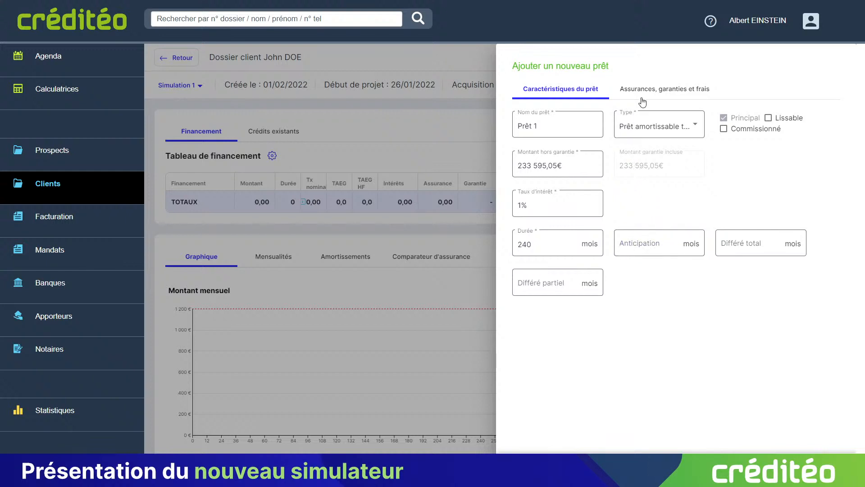
{"action": "left_click", "coordinate": [792, 124]}
Step: Add a Décès seul insurance at a 0,36% rate for each of the two borrowers on the loan
{"action": "left_click", "coordinate": [691, 92]}
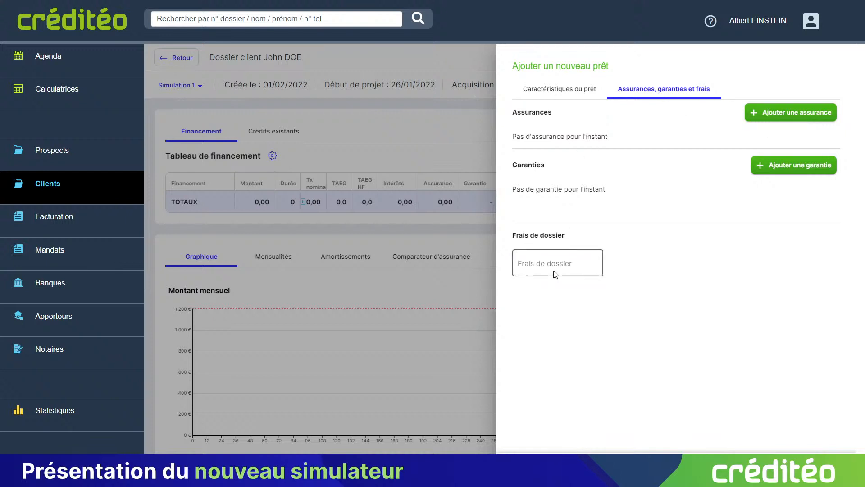
{"action": "left_click", "coordinate": [786, 114]}
{"action": "left_click", "coordinate": [591, 143]}
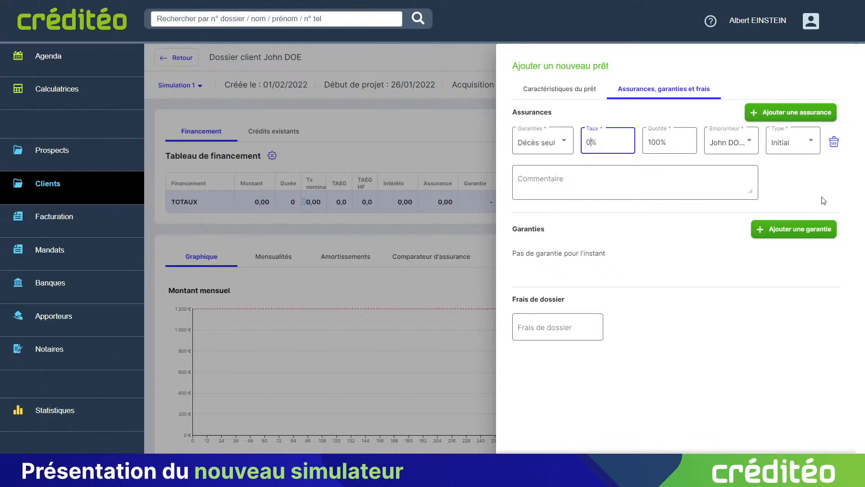
{"action": "type", "text": ",36"}
{"action": "left_click", "coordinate": [825, 115]}
{"action": "left_click", "coordinate": [587, 227]}
{"action": "type", "text": ",36"}
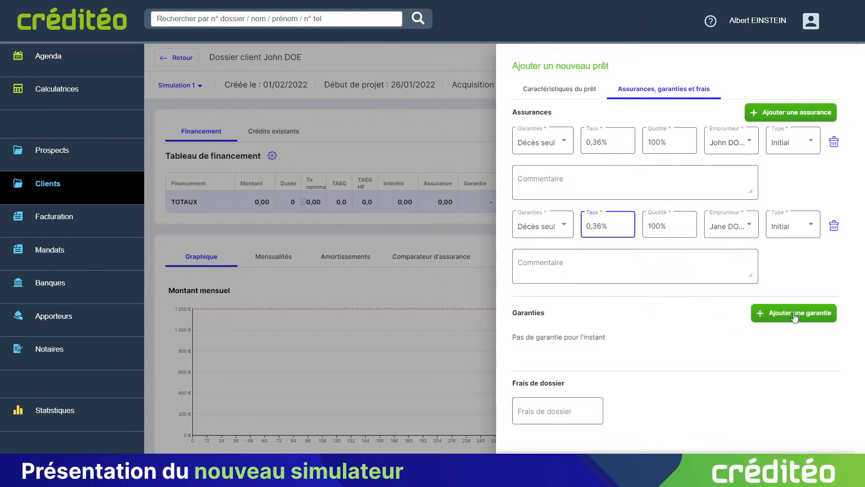
Step: Add a CMH guarantee included in the loan, and save the loan to the financing table
{"action": "left_click", "coordinate": [796, 317]}
{"action": "left_click", "coordinate": [566, 343]}
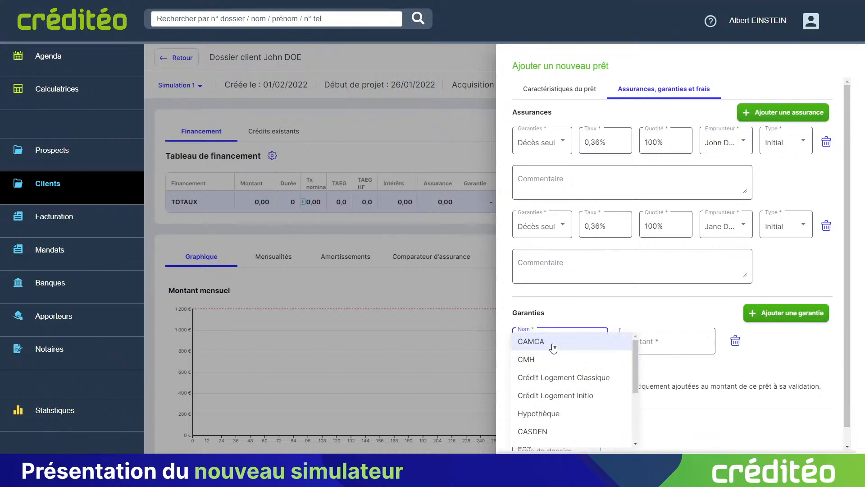
{"action": "left_click", "coordinate": [544, 359]}
{"action": "scroll", "coordinate": [662, 356], "scroll_direction": "down", "scroll_amount": 1}
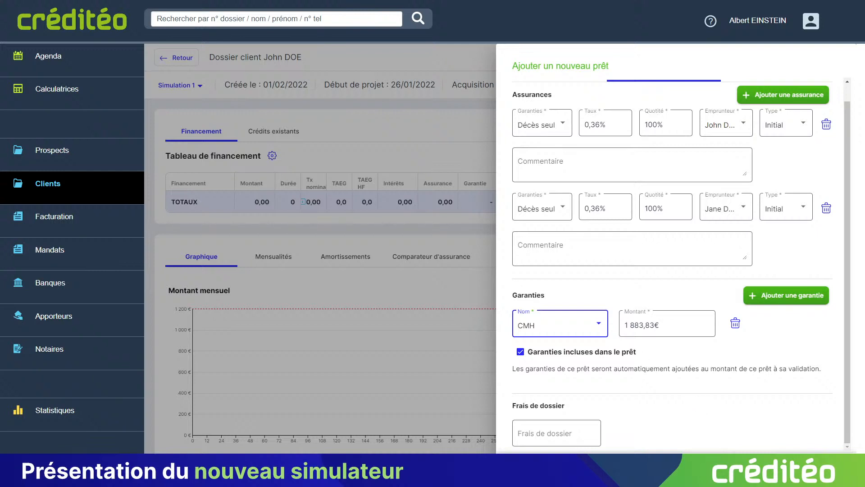
{"action": "scroll", "coordinate": [685, 243], "scroll_direction": "up", "scroll_amount": 1}
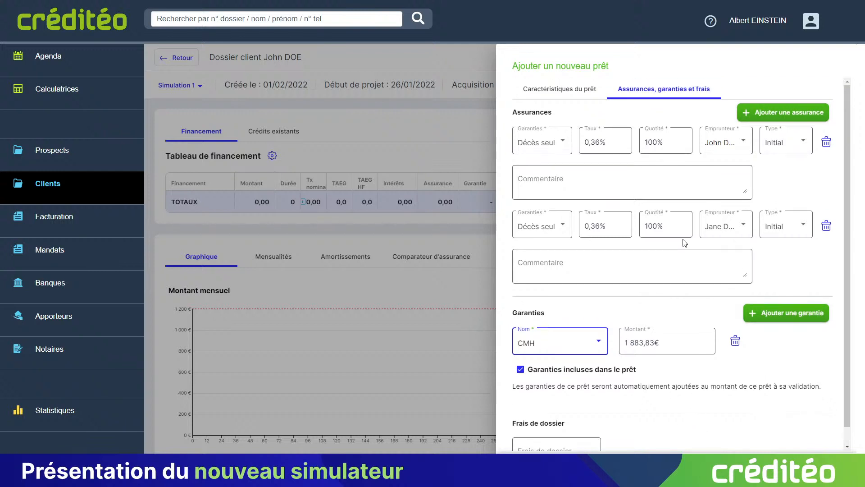
{"action": "left_click", "coordinate": [576, 90]}
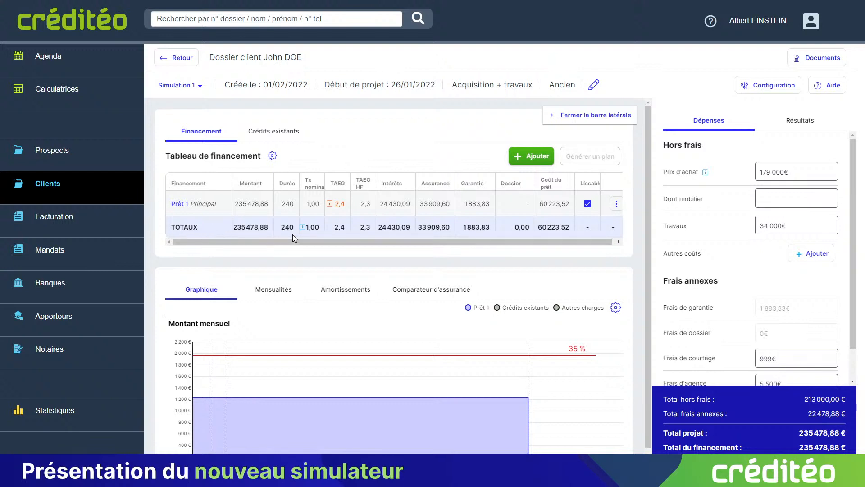
Step: Examine the loan's columns in the financing table and the actions available for that loan
{"action": "left_click_drag", "start_coordinate": [553, 242], "coordinate": [582, 242]}
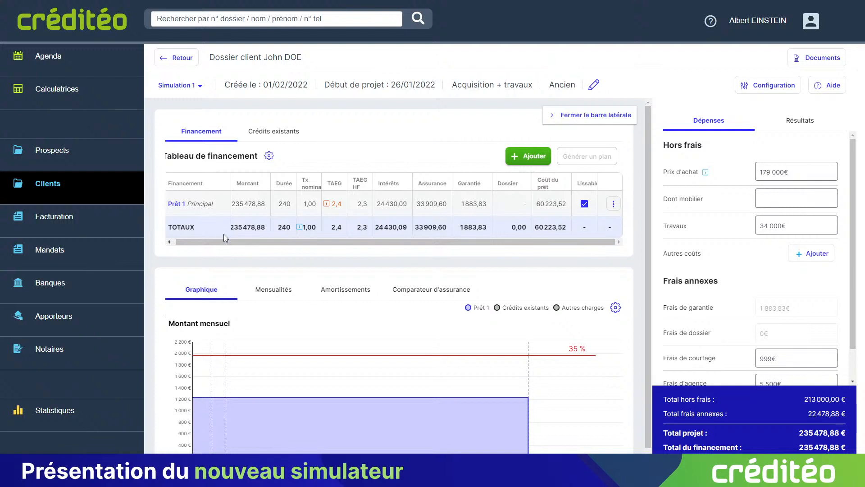
{"action": "left_click_drag", "start_coordinate": [224, 242], "coordinate": [189, 242]}
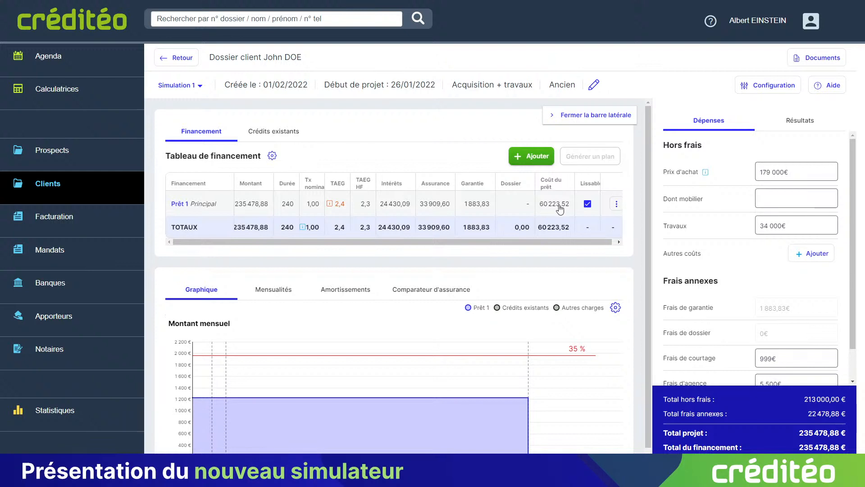
{"action": "left_click_drag", "start_coordinate": [539, 242], "coordinate": [545, 246]}
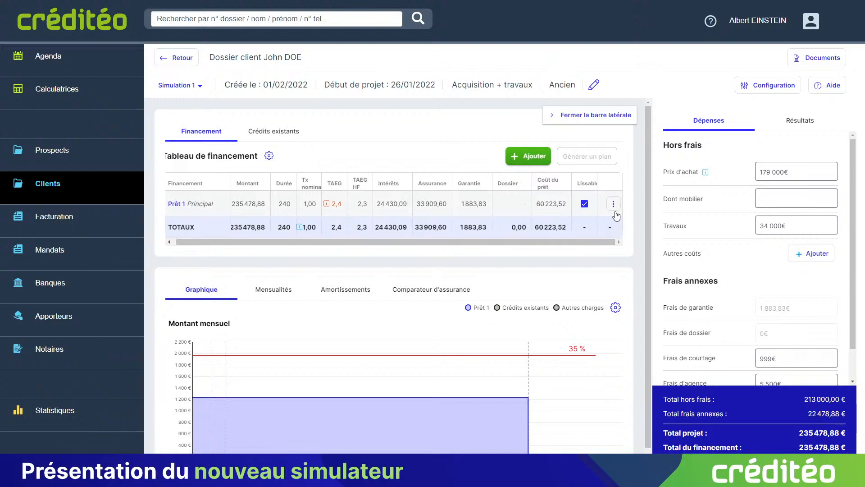
{"action": "left_click", "coordinate": [613, 204]}
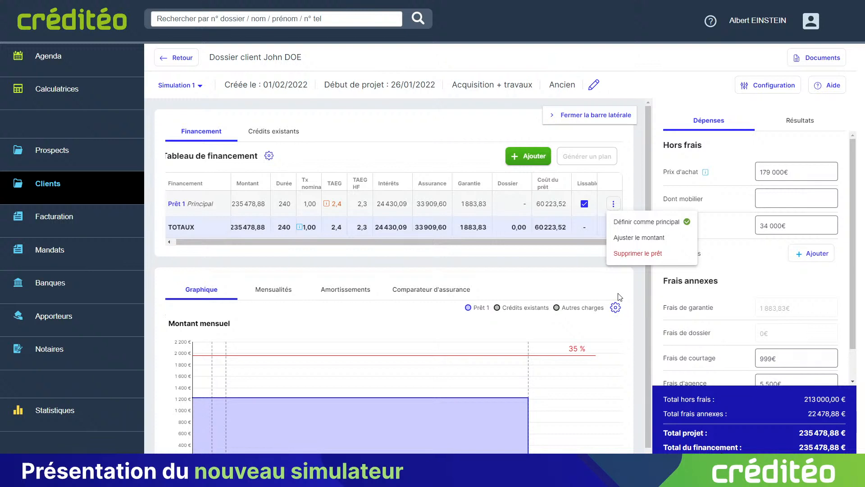
{"action": "left_click", "coordinate": [518, 237]}
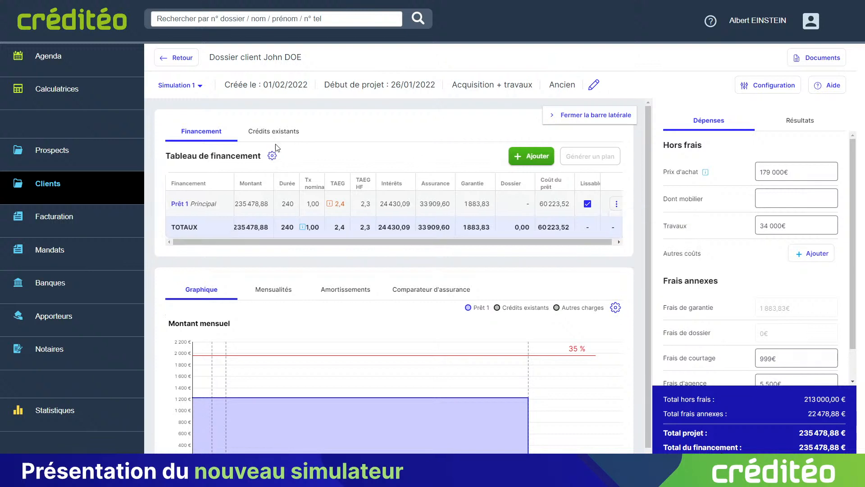
Step: Set the existing credits so that Crédit voiture is displayed on the graph and Crédit TV is not
{"action": "left_click", "coordinate": [296, 132]}
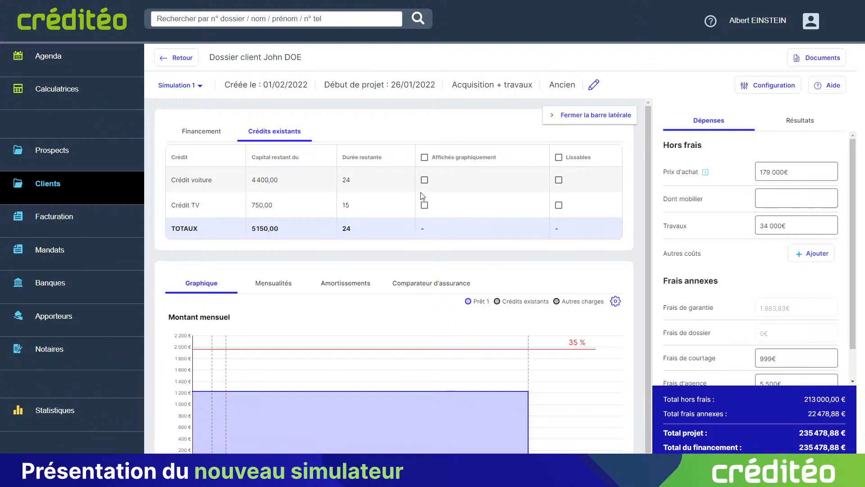
{"action": "left_click", "coordinate": [425, 158]}
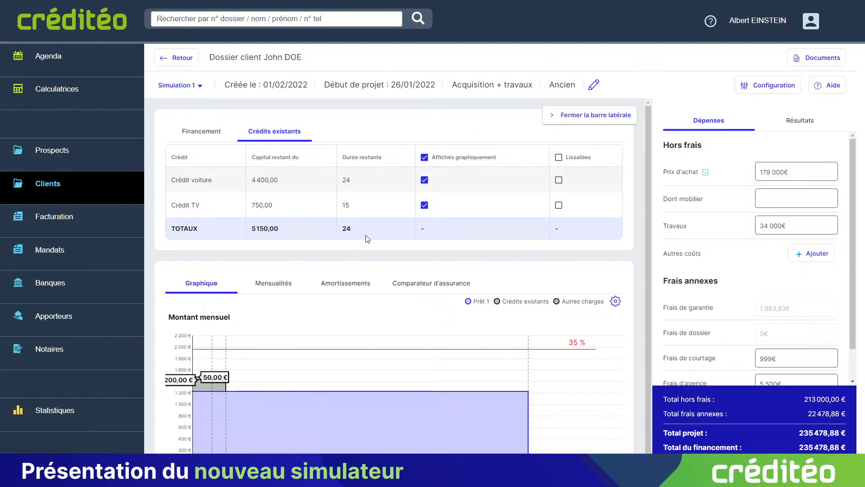
{"action": "left_click", "coordinate": [425, 206]}
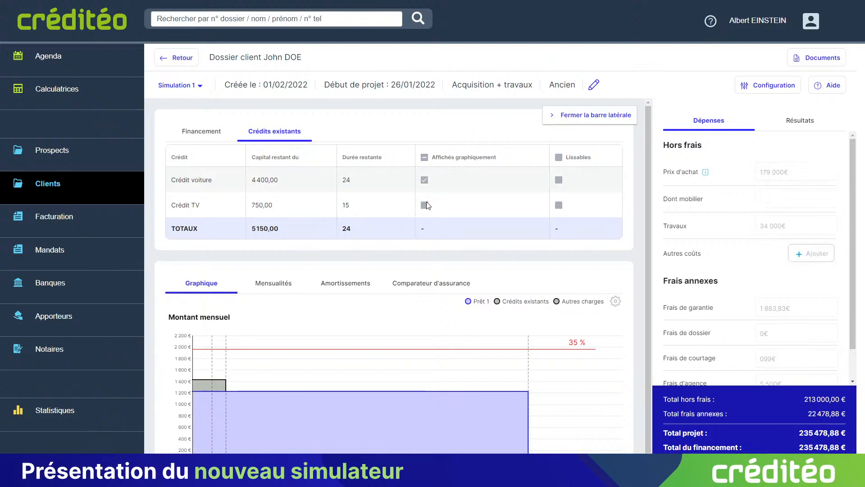
Step: Display Crédit TV on the graph too, mark all existing credits as Lissables, and return to the financing table
{"action": "left_click", "coordinate": [424, 205]}
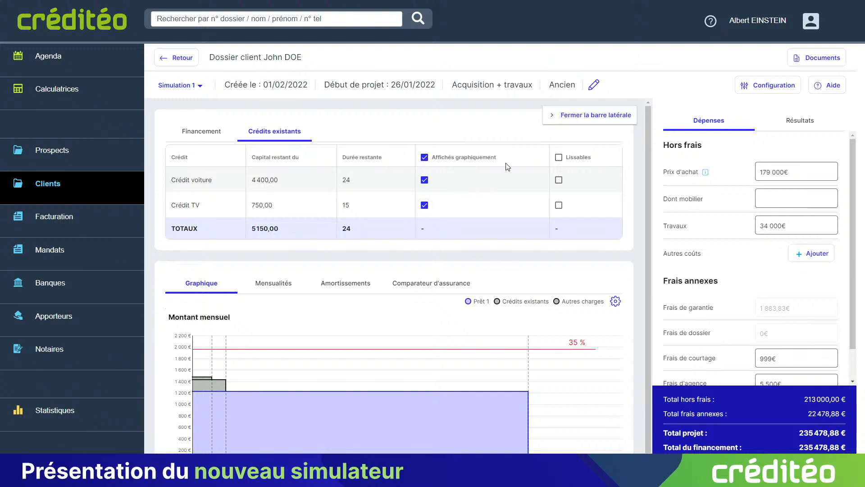
{"action": "left_click", "coordinate": [579, 159]}
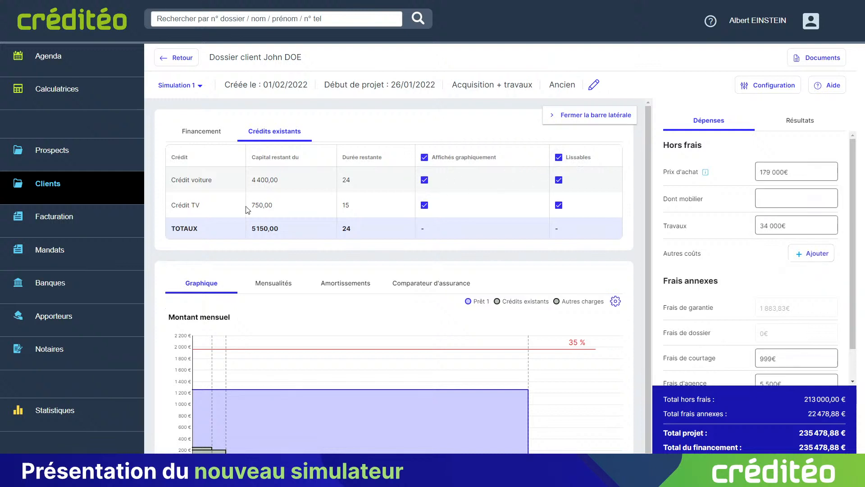
{"action": "left_click", "coordinate": [218, 130]}
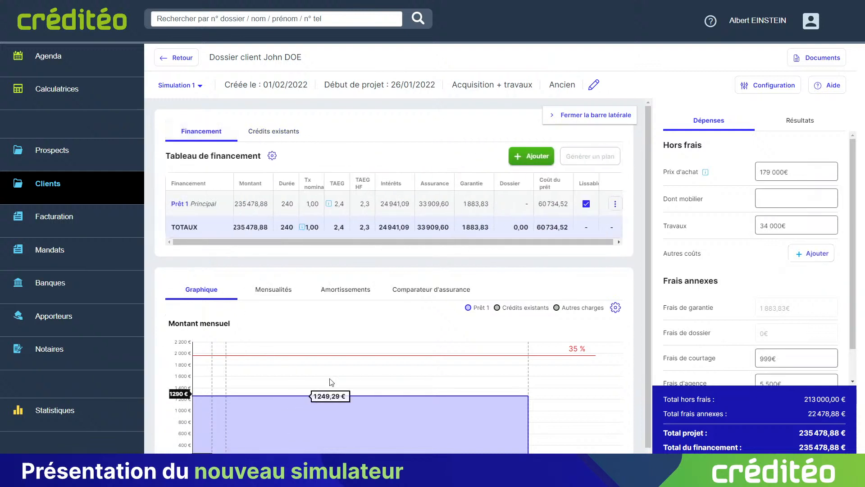
Step: Compare the smoothed loan on the monthly amount graph with the monthly payments of each period
{"action": "scroll", "coordinate": [306, 333], "scroll_direction": "down", "scroll_amount": 1}
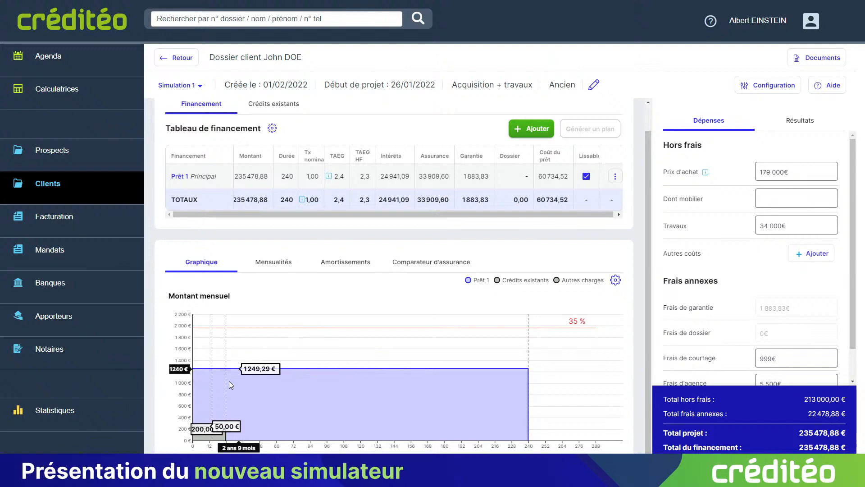
{"action": "left_click", "coordinate": [275, 262]}
{"action": "scroll", "coordinate": [270, 282], "scroll_direction": "down", "scroll_amount": 1}
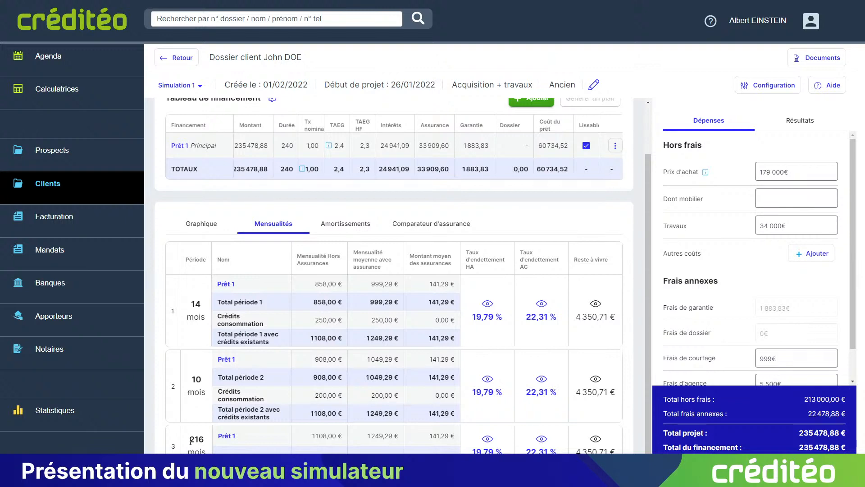
{"action": "left_click", "coordinate": [215, 225]}
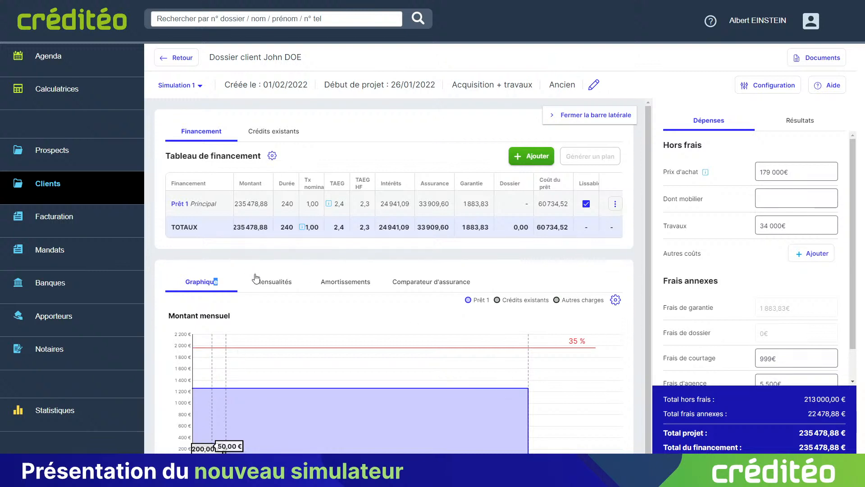
{"action": "left_click", "coordinate": [267, 291]}
{"action": "scroll", "coordinate": [275, 335], "scroll_direction": "down", "scroll_amount": 1}
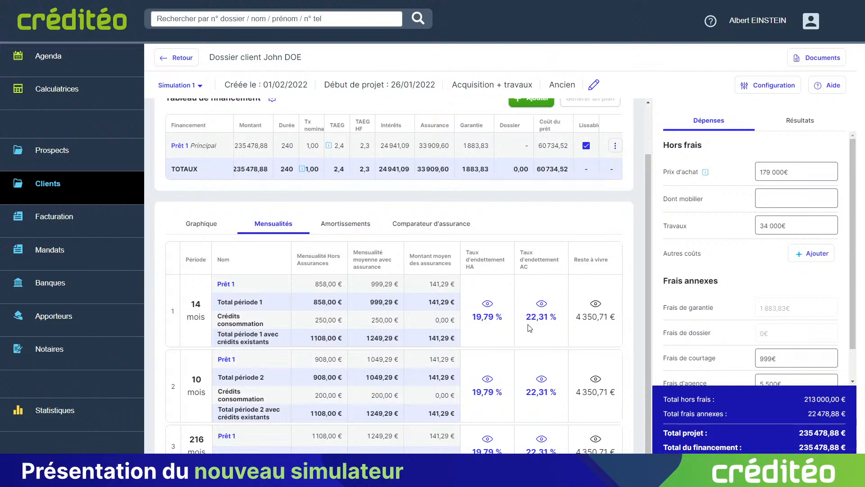
Step: Review how the first period's debt ratio without insurance is calculated, including the rental income calculation
{"action": "left_click", "coordinate": [488, 305]}
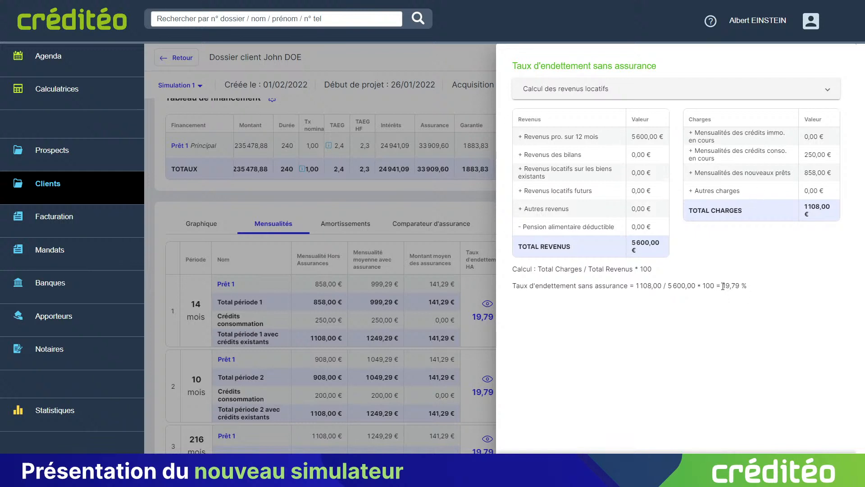
{"action": "left_click", "coordinate": [554, 92]}
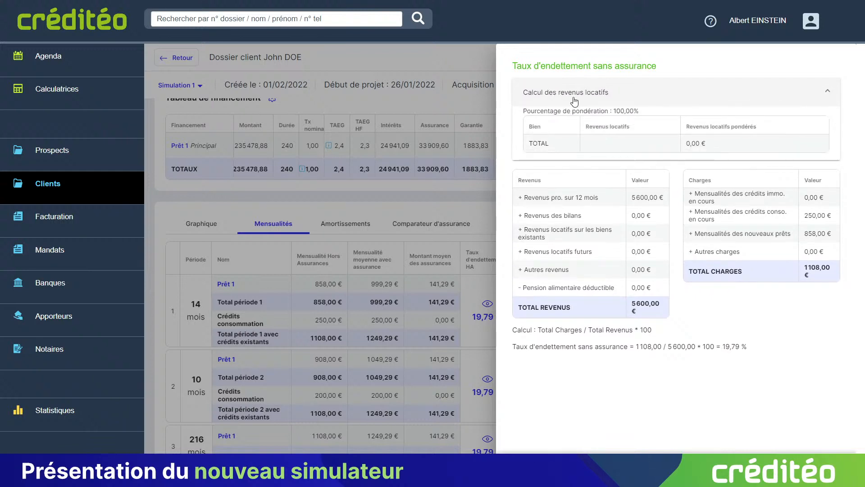
{"action": "left_click", "coordinate": [599, 93]}
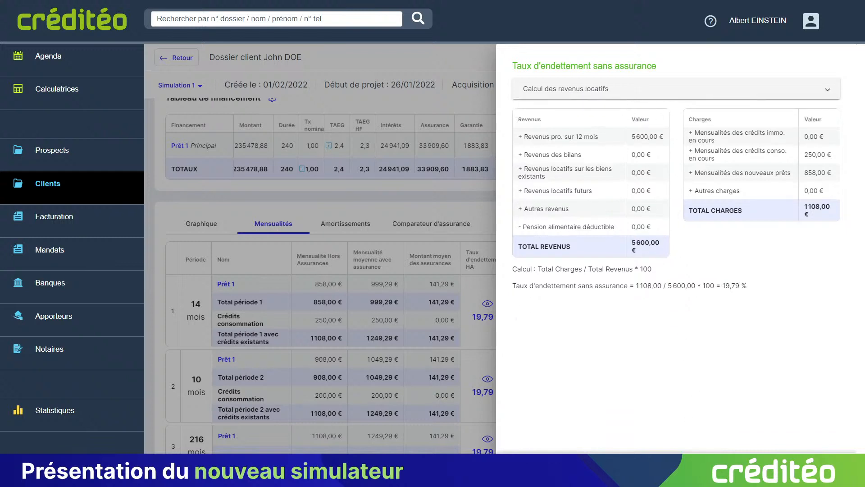
{"action": "left_click", "coordinate": [377, 199]}
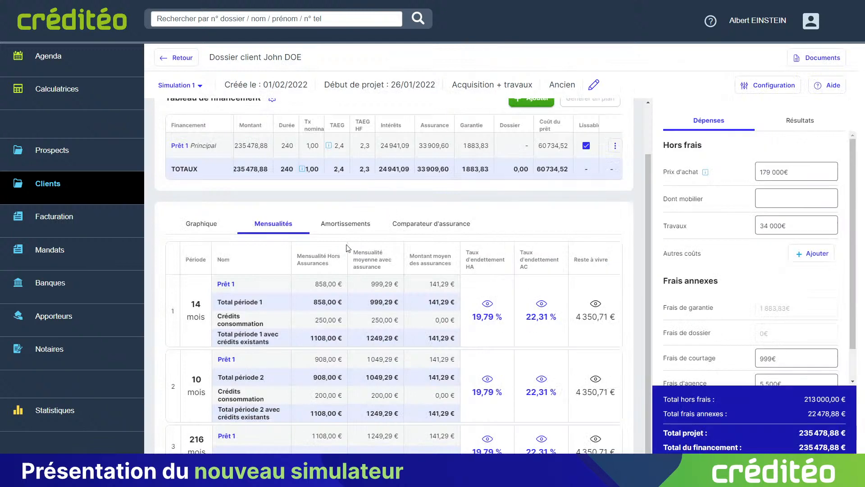
Step: Examine the global amortization schedule and the separate schedule for Prêt 1
{"action": "left_click", "coordinate": [346, 223]}
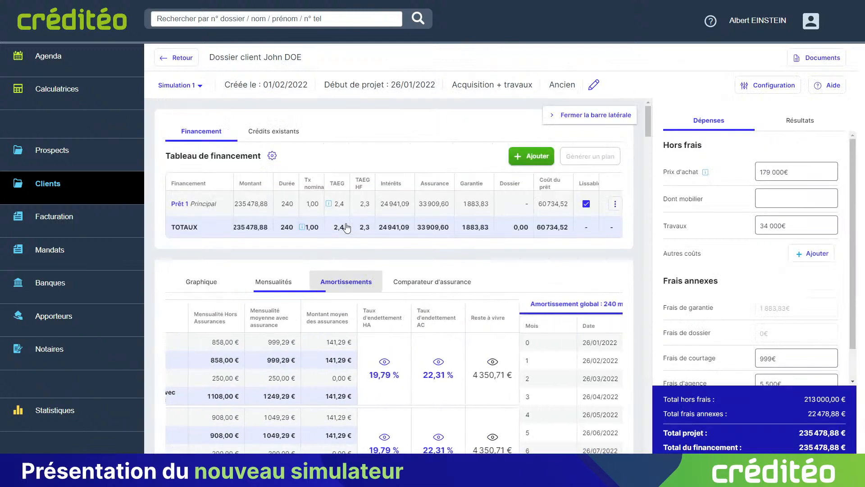
{"action": "scroll", "coordinate": [311, 313], "scroll_direction": "down", "scroll_amount": 2}
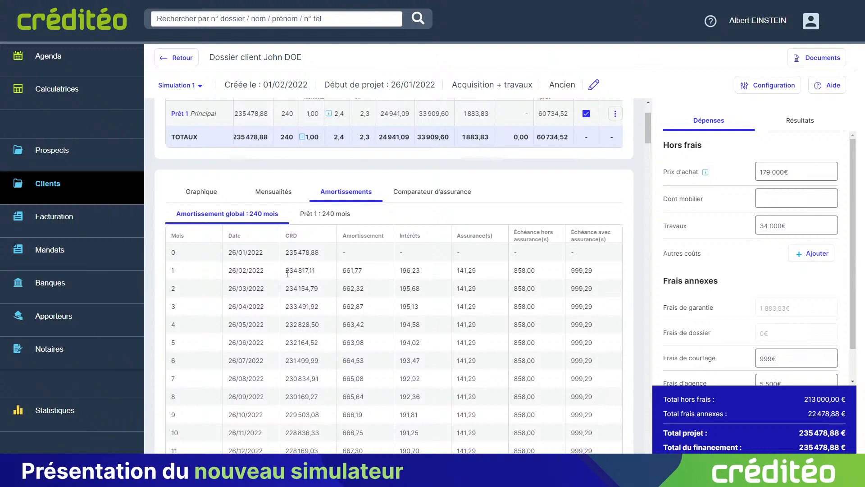
{"action": "left_click_drag", "start_coordinate": [280, 273], "coordinate": [333, 280]}
{"action": "left_click_drag", "start_coordinate": [597, 274], "coordinate": [515, 278]}
{"action": "left_click", "coordinate": [346, 221]}
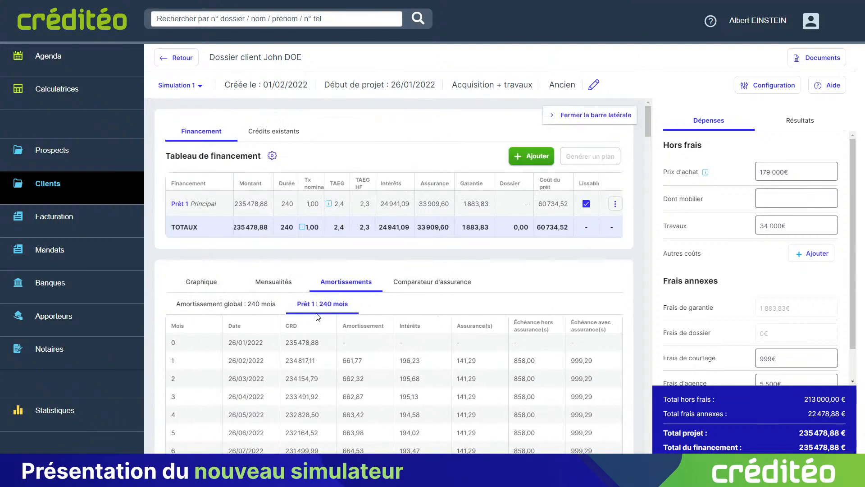
{"action": "scroll", "coordinate": [378, 346], "scroll_direction": "down", "scroll_amount": 2}
{"action": "scroll", "coordinate": [415, 259], "scroll_direction": "up", "scroll_amount": 1}
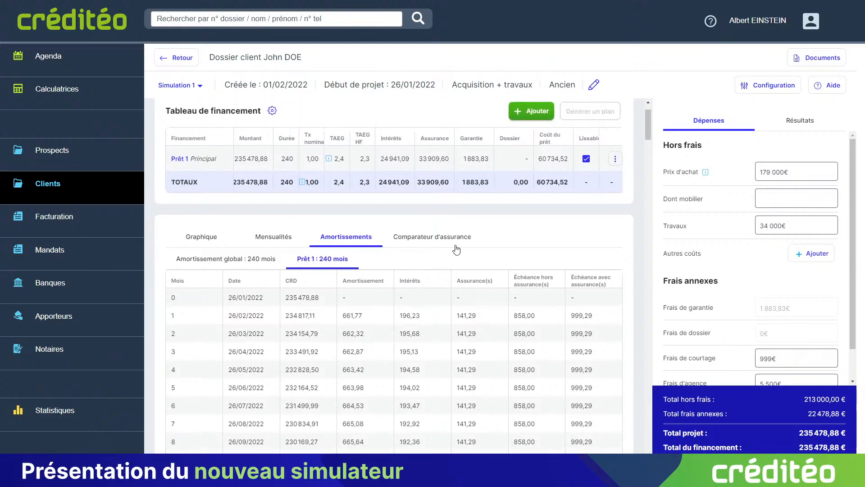
Step: In the insurance comparator, choose Décès / PTIA cover on Prêt 1 for both borrowers and request the price offers
{"action": "left_click", "coordinate": [454, 242]}
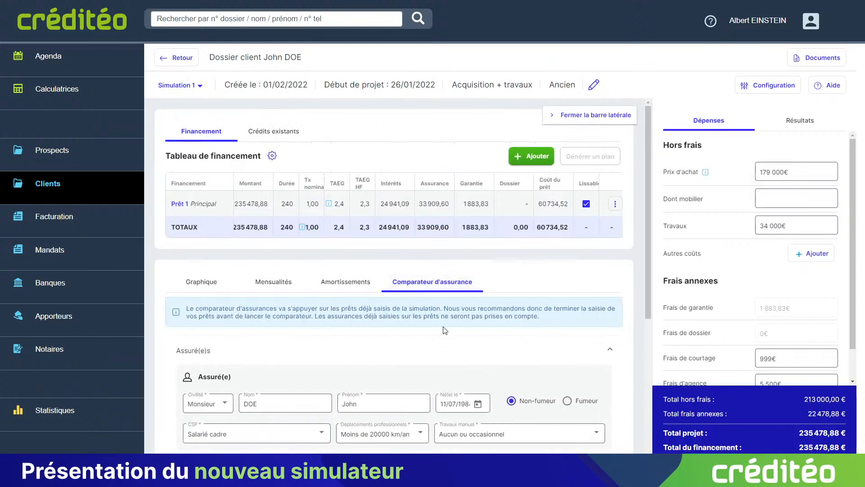
{"action": "scroll", "coordinate": [444, 333], "scroll_direction": "down", "scroll_amount": 2}
{"action": "scroll", "coordinate": [458, 324], "scroll_direction": "down", "scroll_amount": 3}
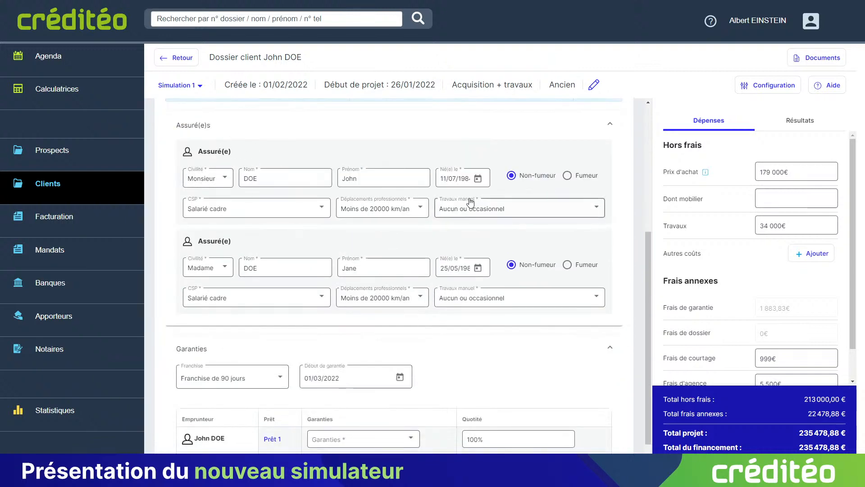
{"action": "scroll", "coordinate": [473, 212], "scroll_direction": "down", "scroll_amount": 1}
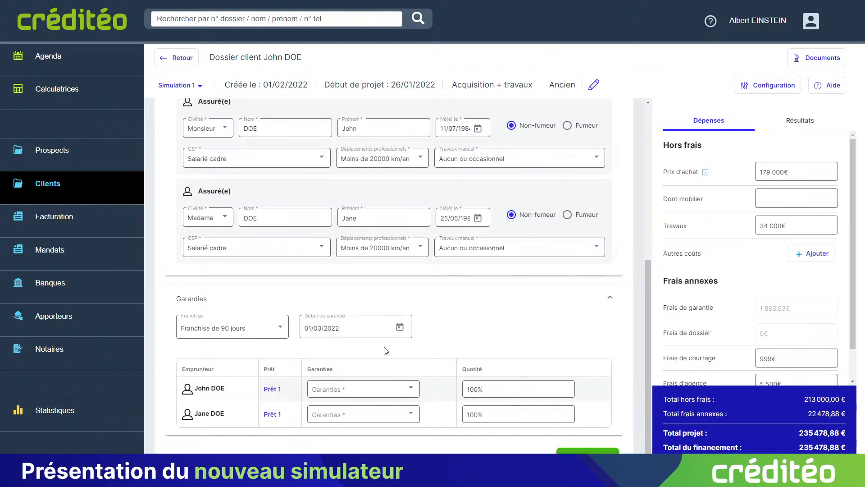
{"action": "left_click", "coordinate": [410, 389]}
{"action": "left_click", "coordinate": [318, 285]}
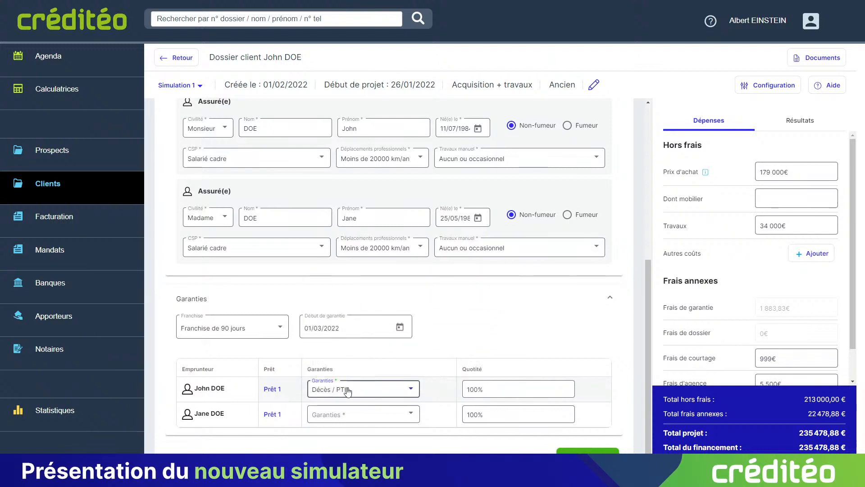
{"action": "left_click", "coordinate": [348, 414]}
{"action": "left_click", "coordinate": [334, 309]}
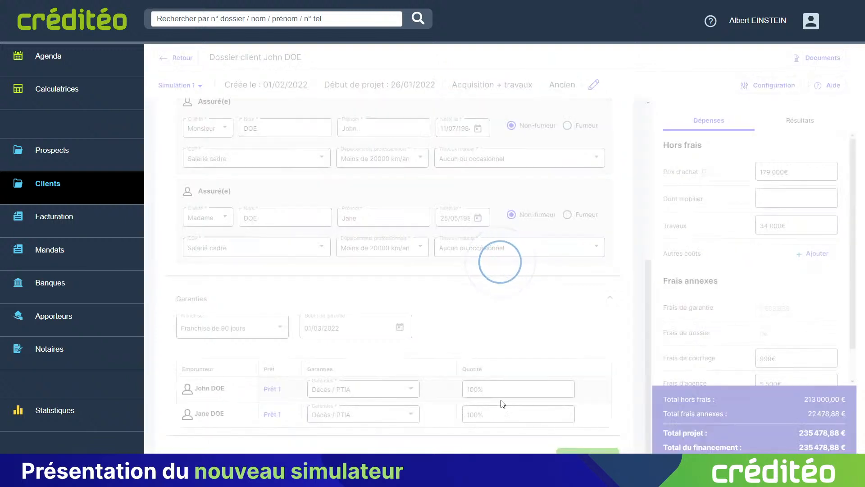
Step: Apply the ASSUREA OPEN EMPRUNTEUR CRD 202009-J0001 insurance offer to the simulation for the first borrower
{"action": "scroll", "coordinate": [428, 338], "scroll_direction": "down", "scroll_amount": 9}
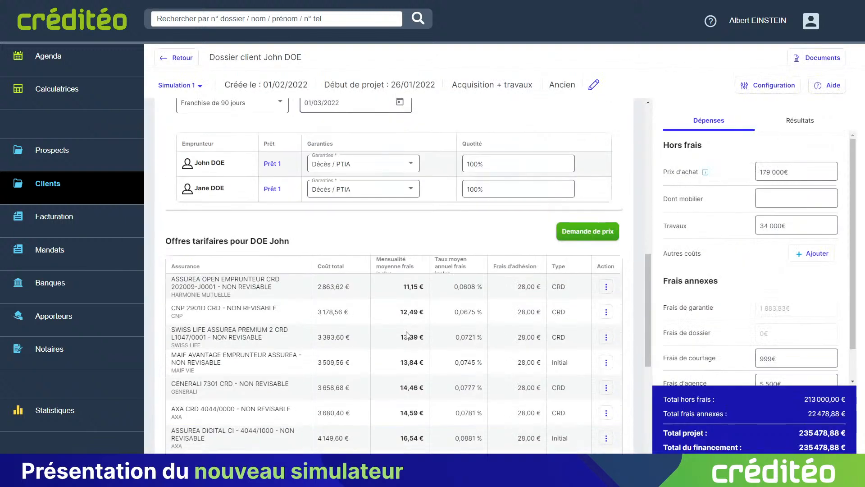
{"action": "scroll", "coordinate": [556, 286], "scroll_direction": "up", "scroll_amount": 2}
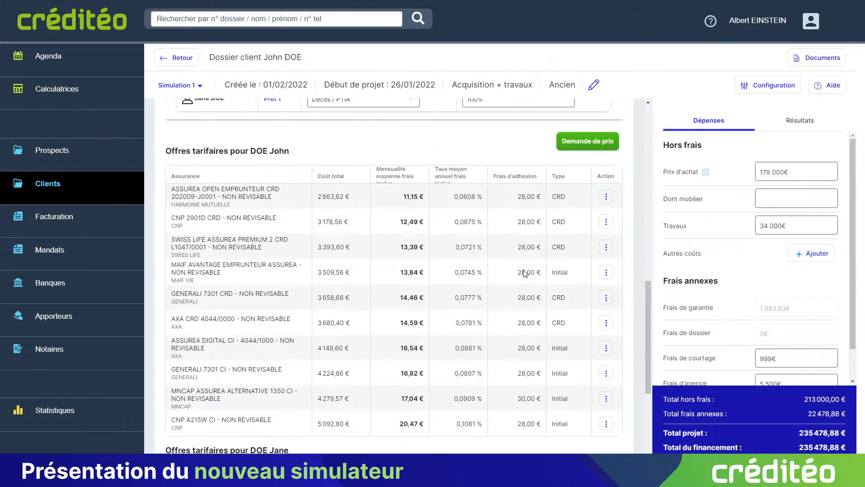
{"action": "scroll", "coordinate": [463, 226], "scroll_direction": "down", "scroll_amount": 2}
{"action": "scroll", "coordinate": [464, 230], "scroll_direction": "up", "scroll_amount": 2}
{"action": "left_click", "coordinate": [608, 197]}
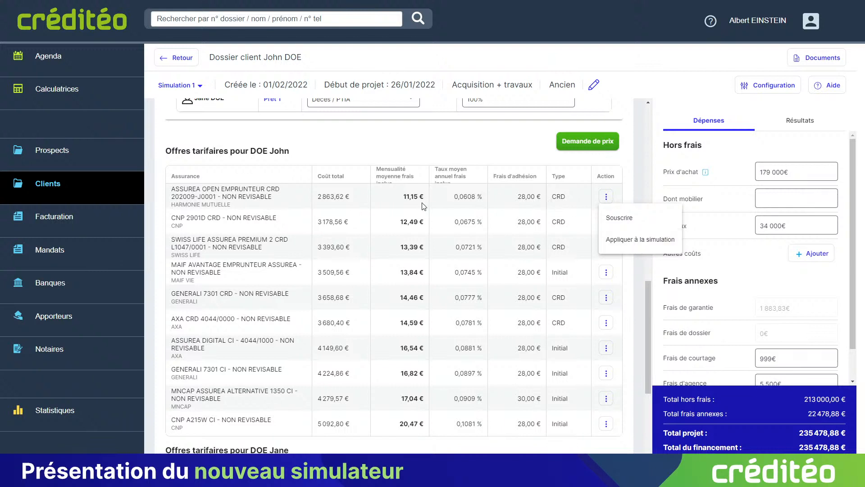
{"action": "left_click", "coordinate": [658, 248]}
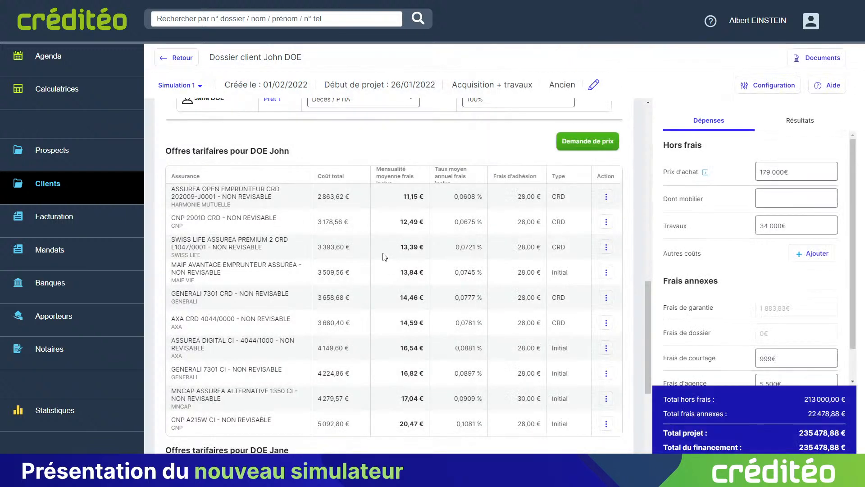
Step: Check the first borrower's insurance rate in the insurance details of Prêt 1, and leave the loan editor
{"action": "scroll", "coordinate": [384, 256], "scroll_direction": "up", "scroll_amount": 4}
{"action": "scroll", "coordinate": [373, 255], "scroll_direction": "up", "scroll_amount": 5}
{"action": "scroll", "coordinate": [329, 198], "scroll_direction": "up", "scroll_amount": 4}
{"action": "left_click", "coordinate": [205, 201]}
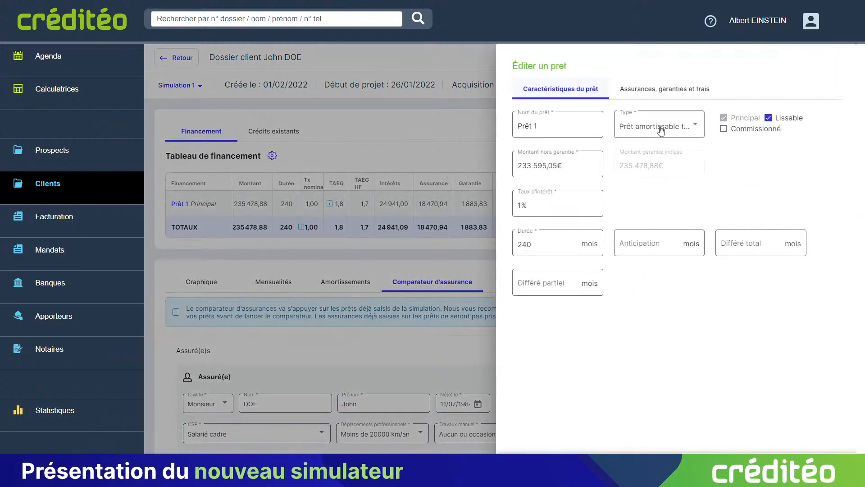
{"action": "left_click", "coordinate": [664, 89]}
{"action": "left_click", "coordinate": [609, 146]}
{"action": "double_click", "coordinate": [604, 142]}
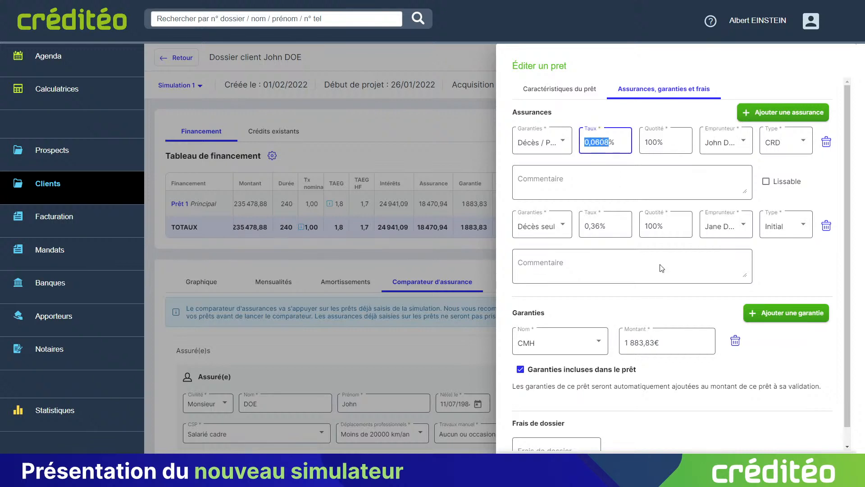
{"action": "left_click", "coordinate": [651, 464]}
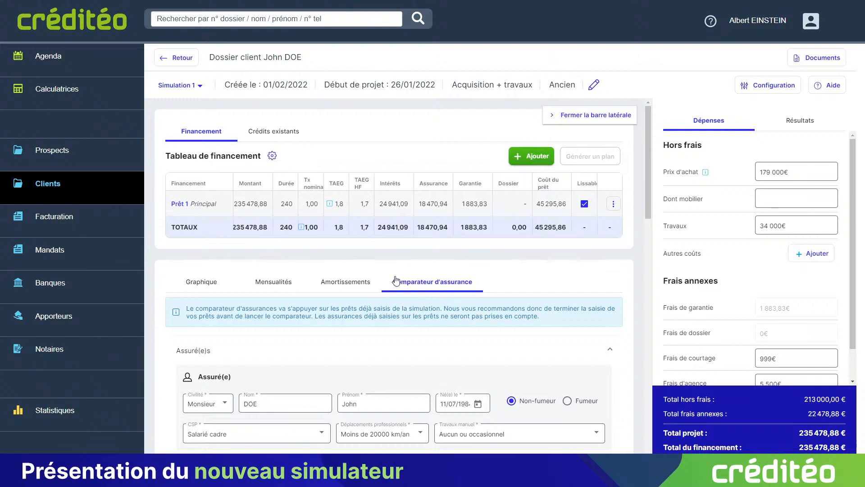
Step: Review the monthly amount graph and the simulation's results, including the financed share and total cost
{"action": "left_click", "coordinate": [205, 283]}
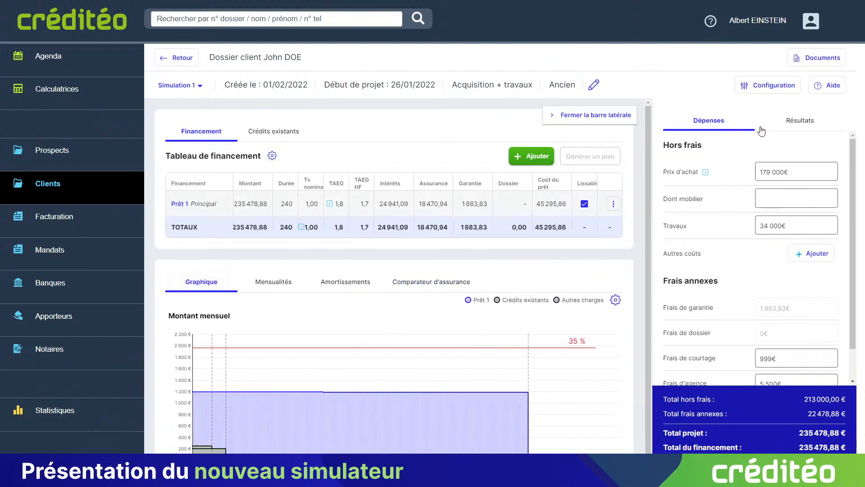
{"action": "scroll", "coordinate": [750, 190], "scroll_direction": "down", "scroll_amount": 1}
{"action": "scroll", "coordinate": [750, 189], "scroll_direction": "up", "scroll_amount": 1}
{"action": "left_click", "coordinate": [793, 121]}
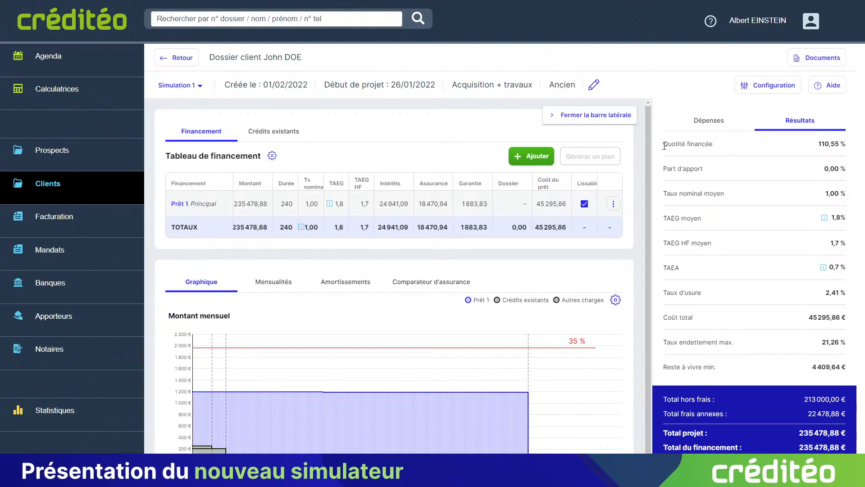
{"action": "left_click_drag", "start_coordinate": [664, 145], "coordinate": [676, 144]}
{"action": "left_click", "coordinate": [694, 145]}
{"action": "left_click_drag", "start_coordinate": [693, 318], "coordinate": [667, 315]}
{"action": "left_click", "coordinate": [678, 319]}
Step: Download the simulation PDF with the Graphique included and the Tableaux d'amortissement left out
{"action": "left_click", "coordinate": [816, 55]}
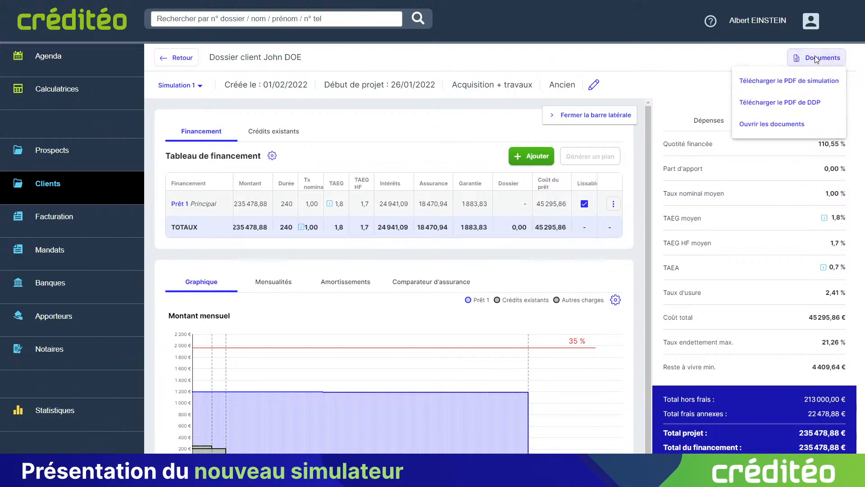
{"action": "left_click", "coordinate": [797, 81]}
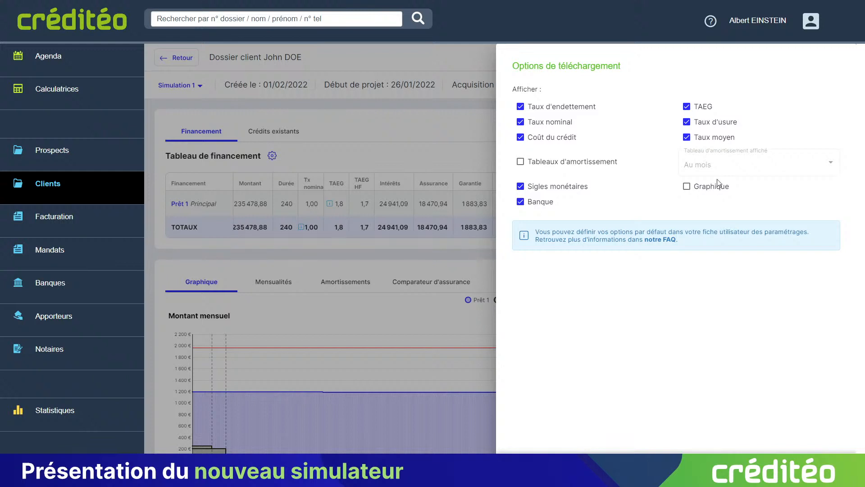
{"action": "left_click", "coordinate": [710, 188]}
{"action": "left_click", "coordinate": [604, 163]}
{"action": "left_click", "coordinate": [703, 165]}
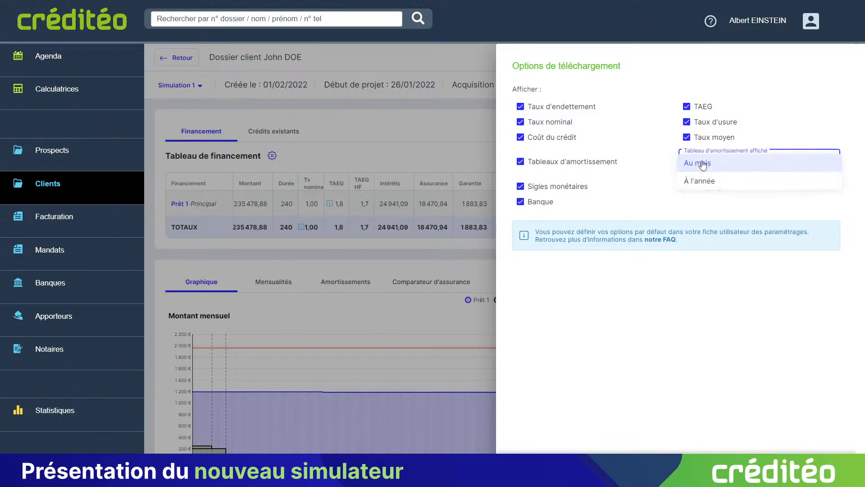
{"action": "left_click", "coordinate": [581, 163]}
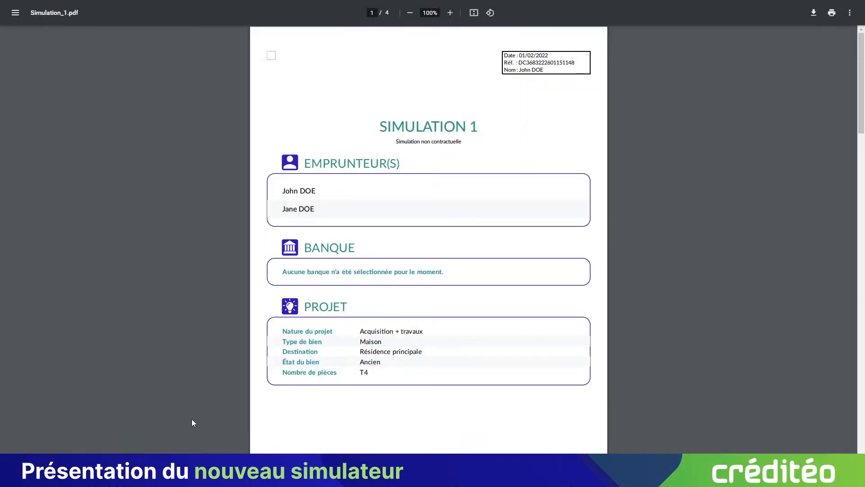
Step: Read through the simulation PDF, from the borrowers and project sections to the graphs on the last page
{"action": "scroll", "coordinate": [434, 210], "scroll_direction": "down", "scroll_amount": 7}
{"action": "scroll", "coordinate": [441, 225], "scroll_direction": "down", "scroll_amount": 15}
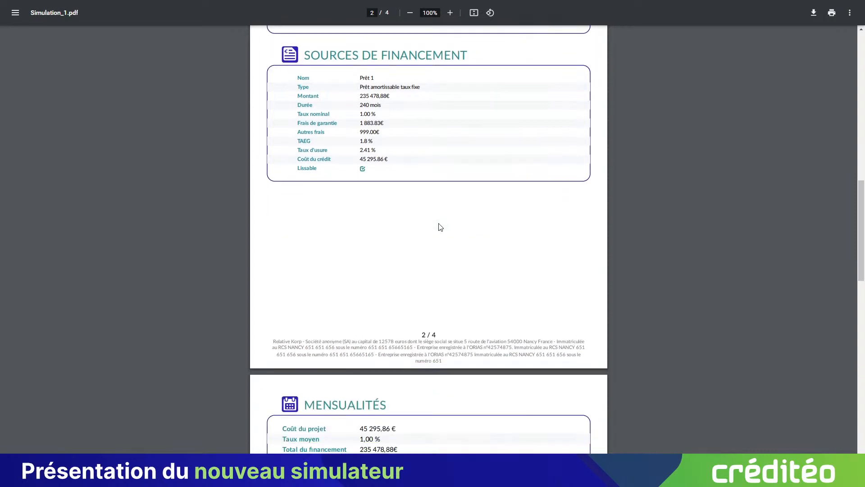
{"action": "scroll", "coordinate": [443, 244], "scroll_direction": "down", "scroll_amount": 4}
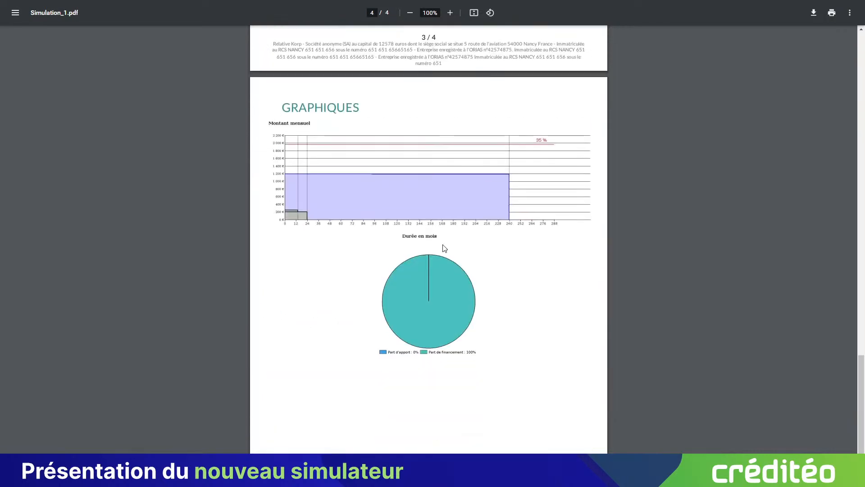
Step: Leave the simulation PDF, return to the client's simulation and download the loan application PDF (PDF de DDP)
{"action": "scroll", "coordinate": [445, 247], "scroll_direction": "up", "scroll_amount": 20}
{"action": "scroll", "coordinate": [759, 228], "scroll_direction": "up", "scroll_amount": 4}
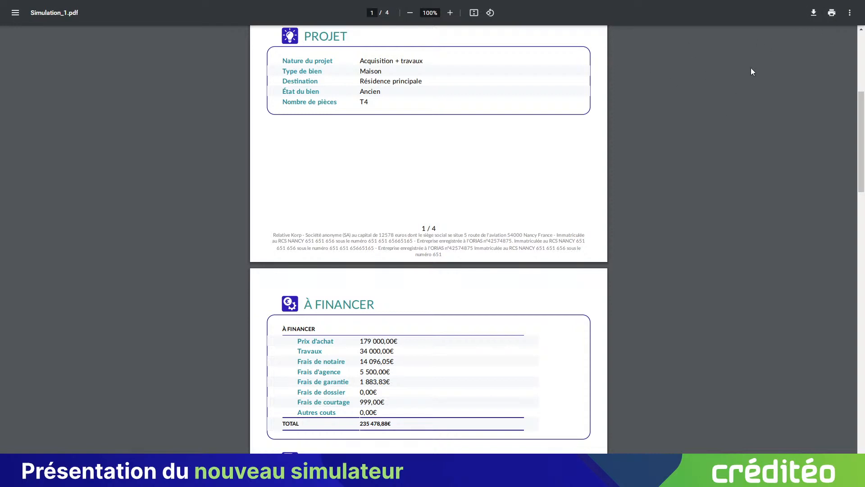
{"action": "left_click", "coordinate": [850, 14]}
{"action": "left_click", "coordinate": [435, 30]}
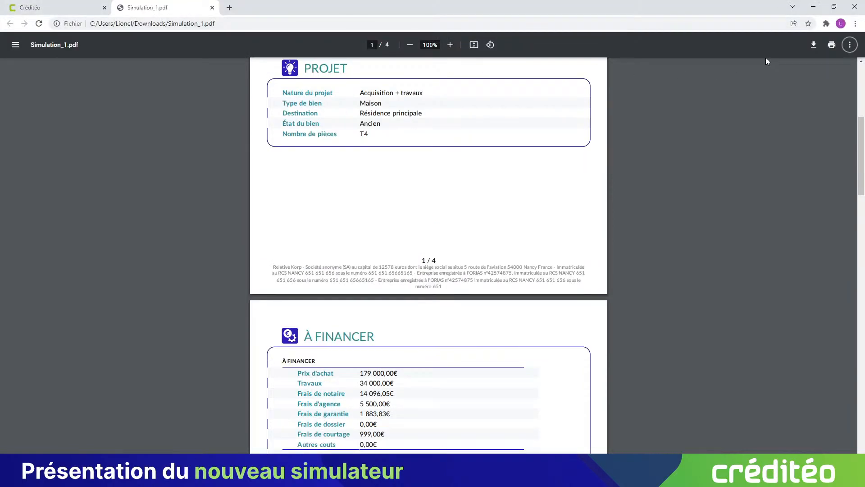
{"action": "left_click", "coordinate": [54, 7]}
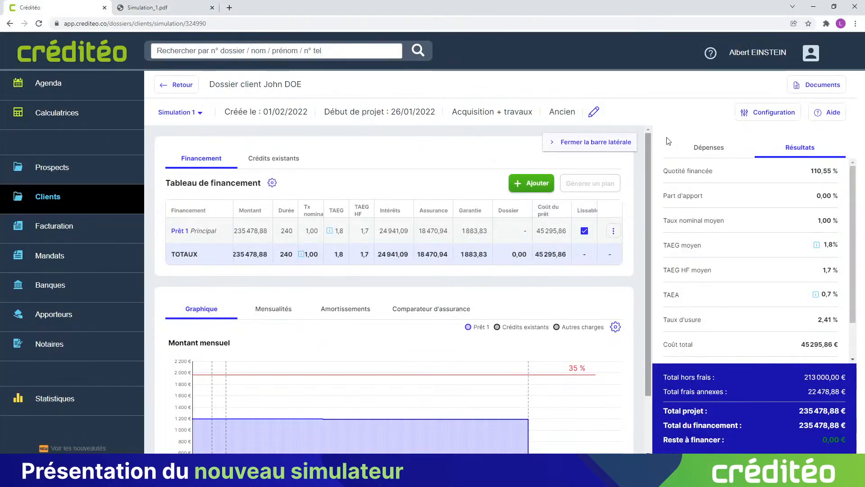
{"action": "left_click", "coordinate": [803, 86]}
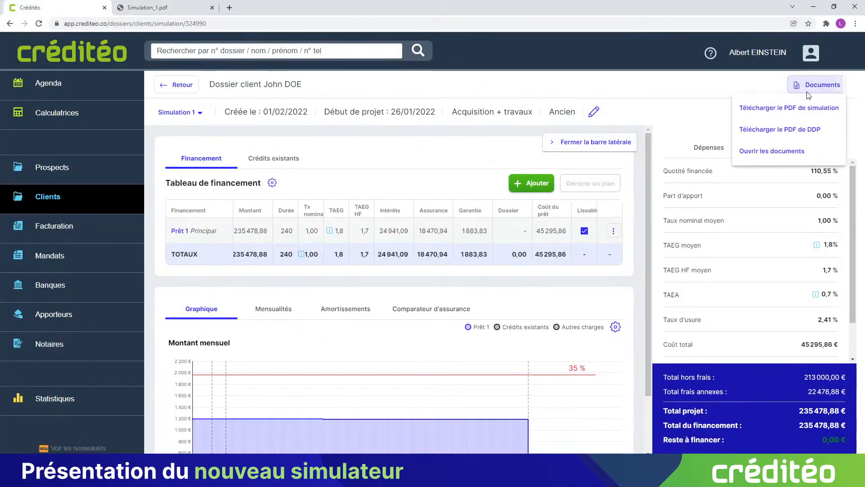
{"action": "left_click", "coordinate": [794, 130]}
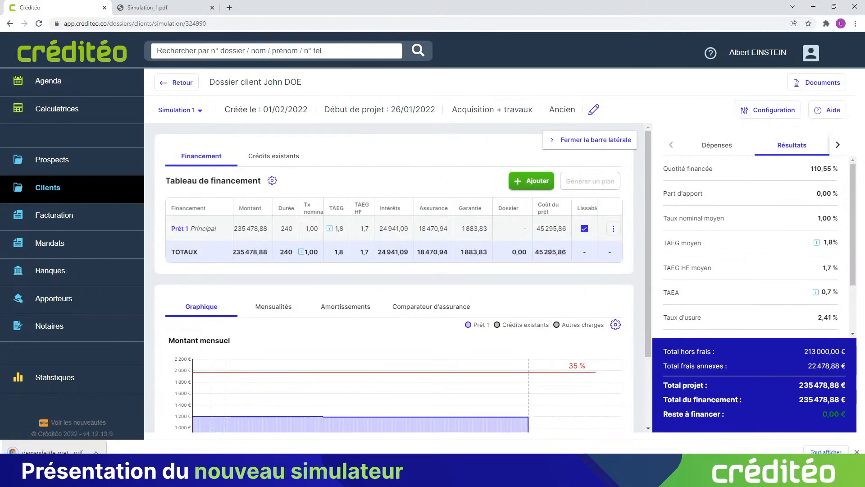
Step: Read through the loan application PDF, including the existing credits, assets and savings tables, and return to the simulation
{"action": "scroll", "coordinate": [395, 241], "scroll_direction": "down", "scroll_amount": 20}
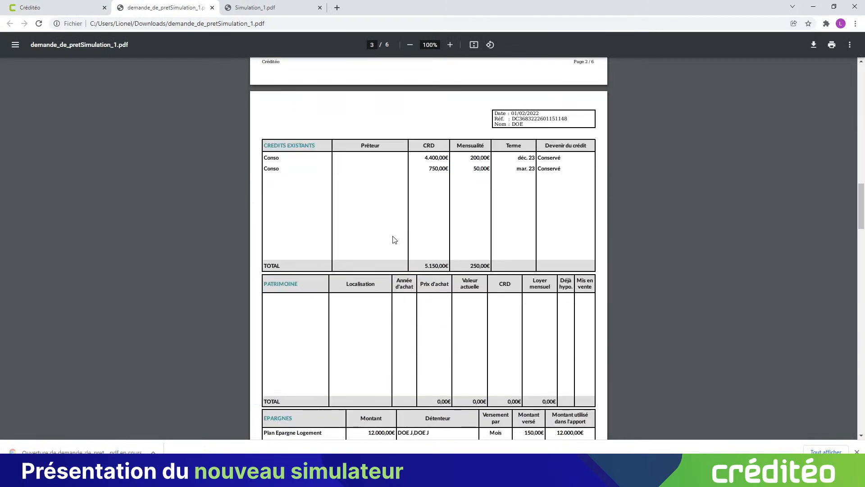
{"action": "scroll", "coordinate": [361, 189], "scroll_direction": "down", "scroll_amount": 2}
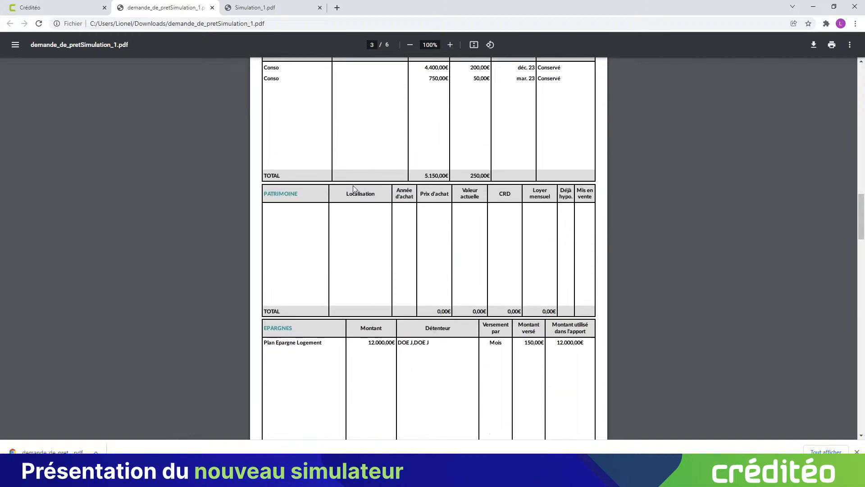
{"action": "scroll", "coordinate": [355, 188], "scroll_direction": "down", "scroll_amount": 10}
{"action": "left_click", "coordinate": [57, 5]}
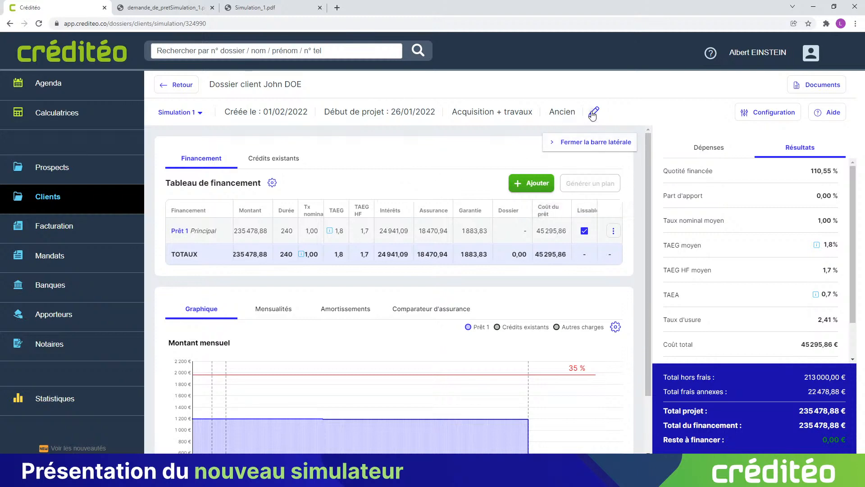
Step: In the simulation's general information, set Réseau bancaire to Autre, Pôle immobilier to ALLIANZ and Agence to Agence Créditéo, and select the banker as Contact
{"action": "left_click", "coordinate": [594, 113]}
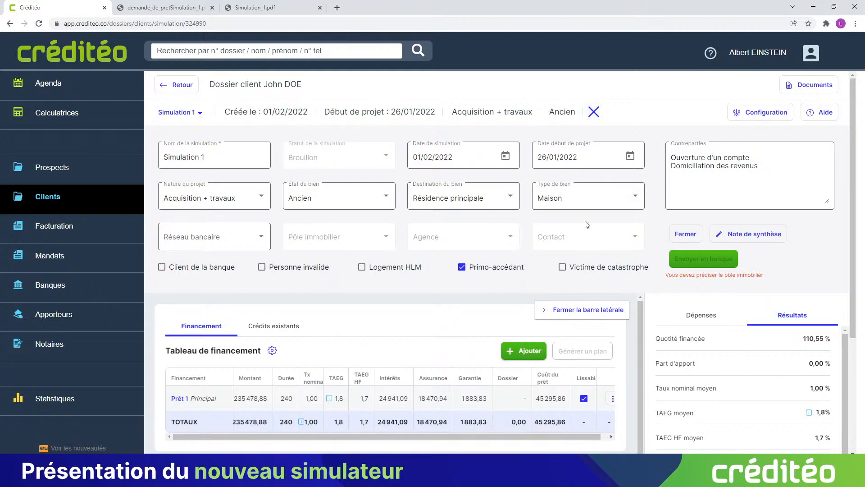
{"action": "scroll", "coordinate": [600, 225], "scroll_direction": "down", "scroll_amount": 1}
{"action": "left_click", "coordinate": [187, 193]}
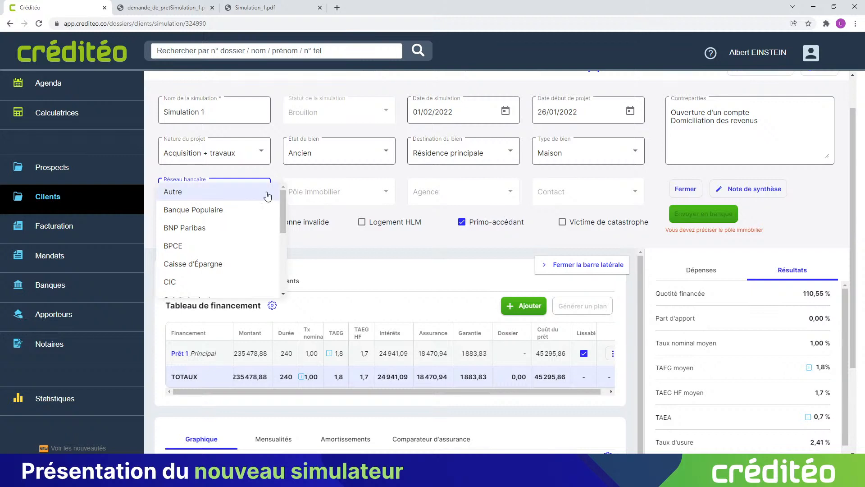
{"action": "left_click", "coordinate": [222, 198]}
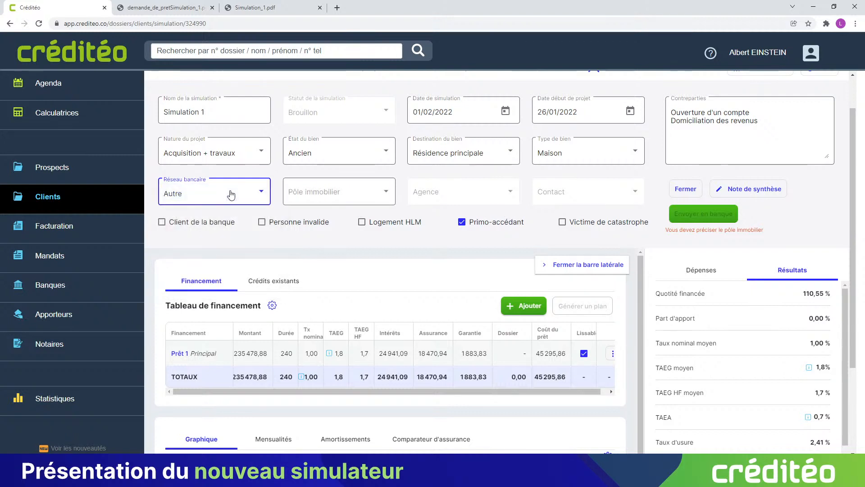
{"action": "left_click", "coordinate": [311, 192]}
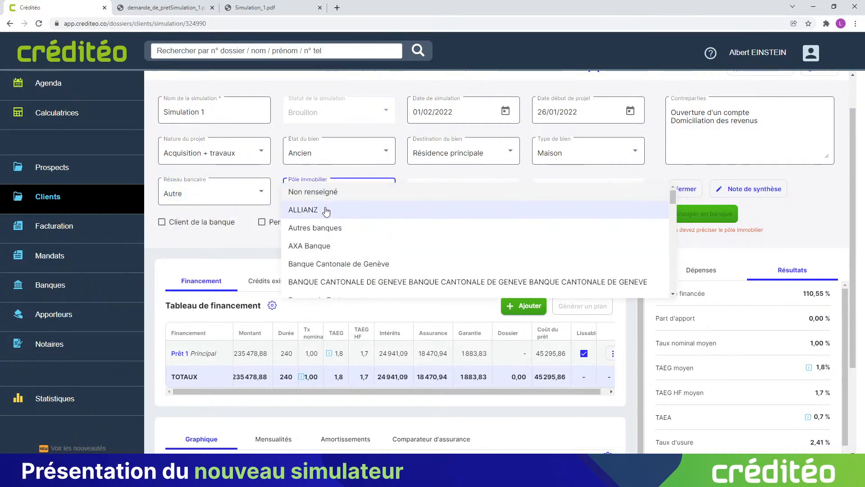
{"action": "left_click", "coordinate": [326, 210]}
{"action": "left_click", "coordinate": [459, 194]}
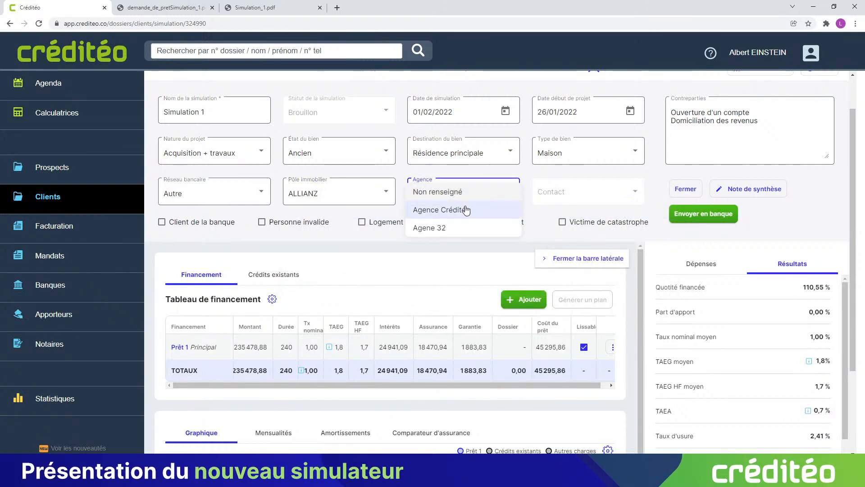
{"action": "left_click", "coordinate": [470, 210]}
{"action": "left_click", "coordinate": [586, 193]}
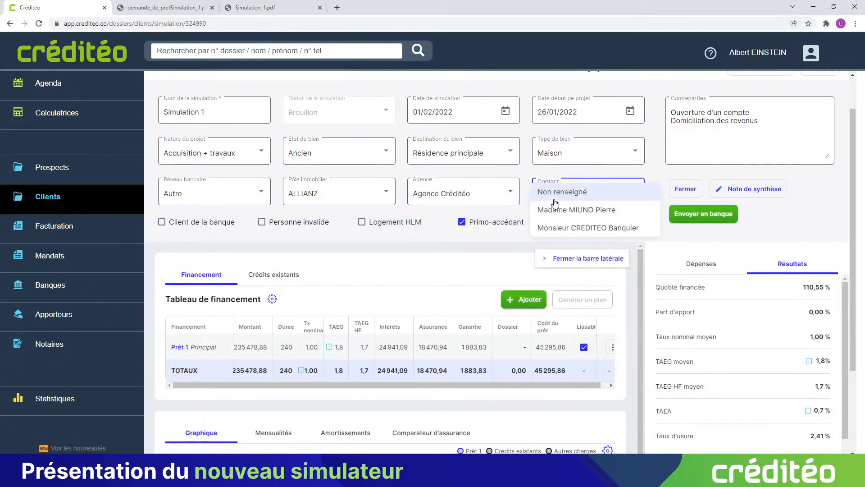
{"action": "left_click", "coordinate": [608, 227]}
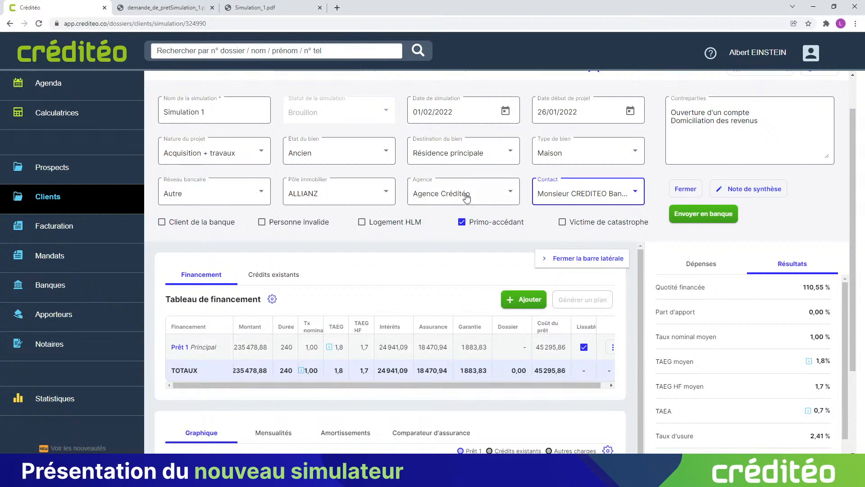
Step: Start the bank submission, open its e-mail, and review the subject, recipient, copy field, message body and attachments
{"action": "left_click", "coordinate": [721, 220]}
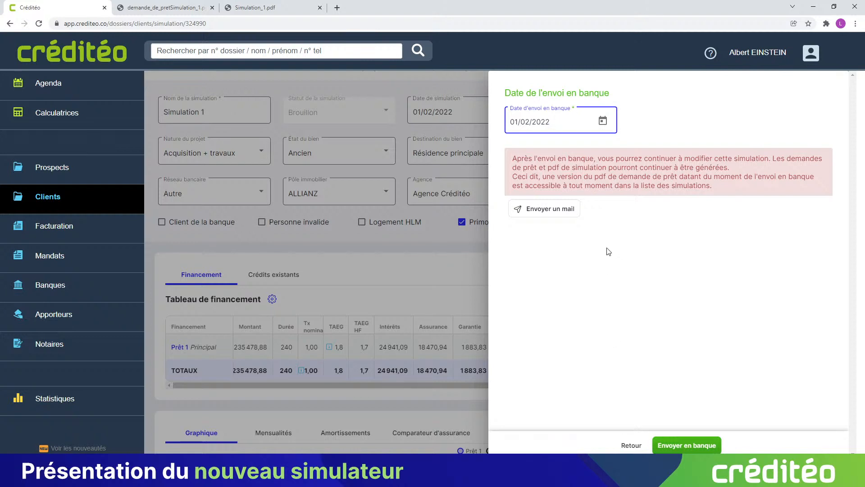
{"action": "left_click", "coordinate": [526, 212]}
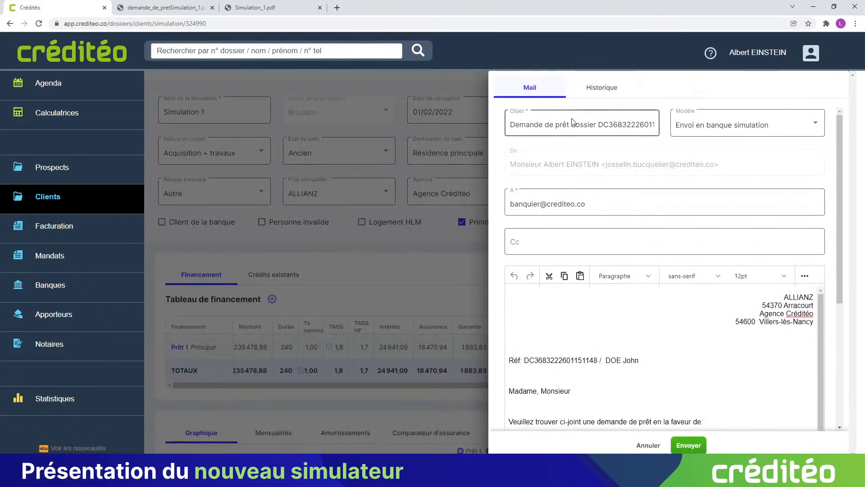
{"action": "left_click_drag", "start_coordinate": [521, 125], "coordinate": [553, 165]}
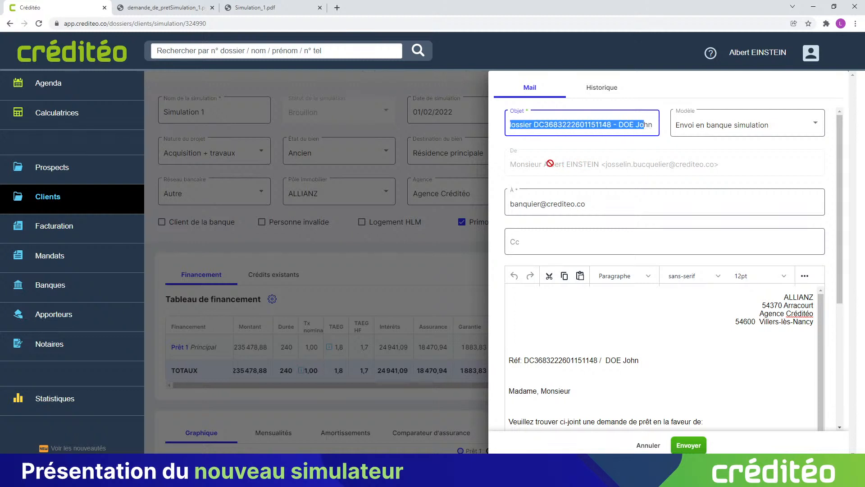
{"action": "scroll", "coordinate": [620, 185], "scroll_direction": "down", "scroll_amount": 1}
{"action": "left_click", "coordinate": [602, 158]}
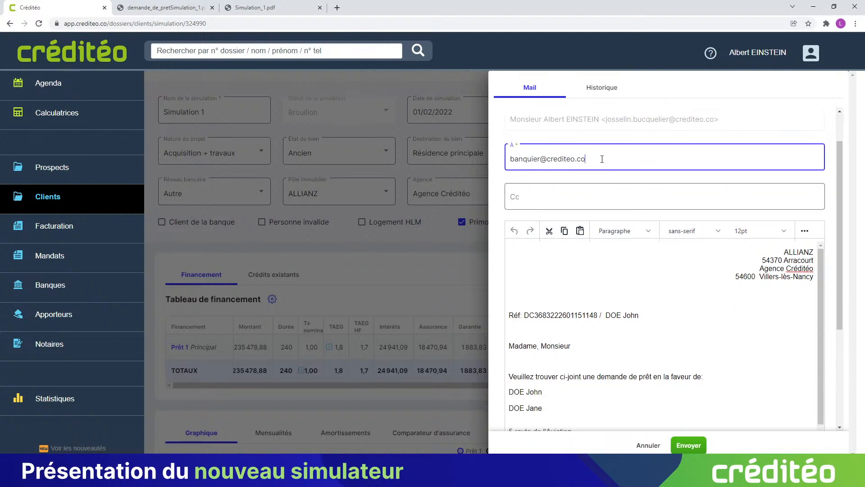
{"action": "left_click_drag", "start_coordinate": [599, 159], "coordinate": [510, 160]}
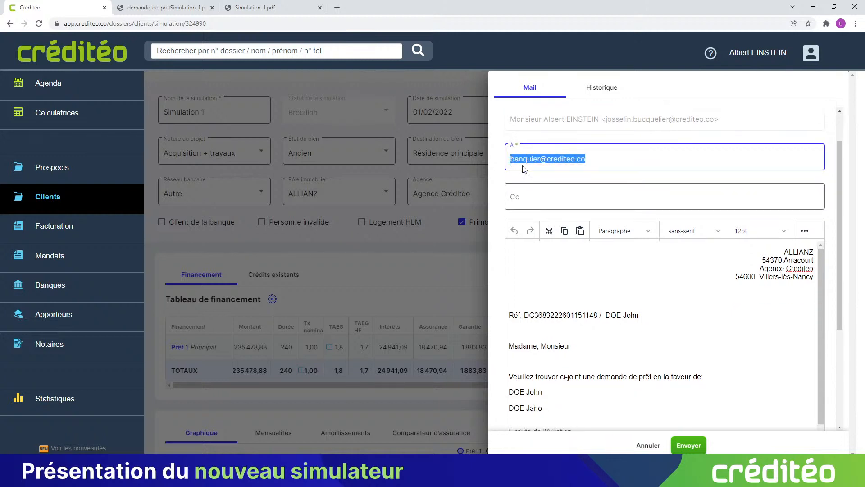
{"action": "left_click", "coordinate": [544, 200]}
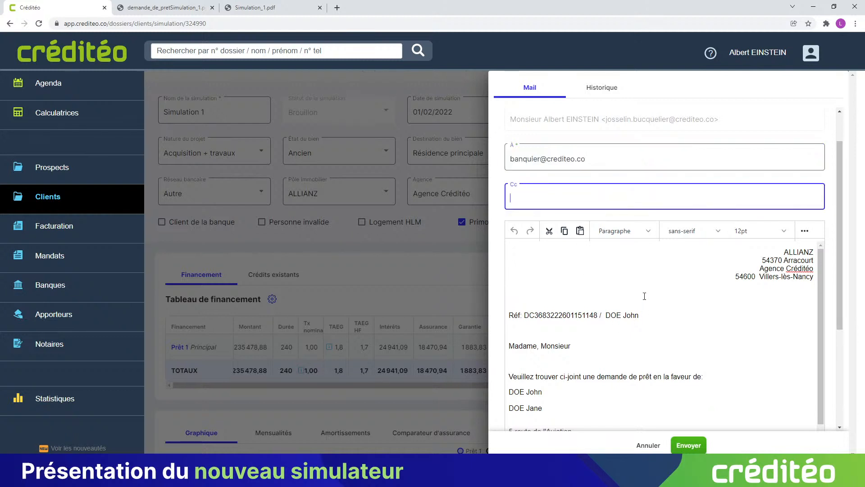
{"action": "scroll", "coordinate": [633, 316], "scroll_direction": "down", "scroll_amount": 3}
{"action": "scroll", "coordinate": [641, 343], "scroll_direction": "down", "scroll_amount": 3}
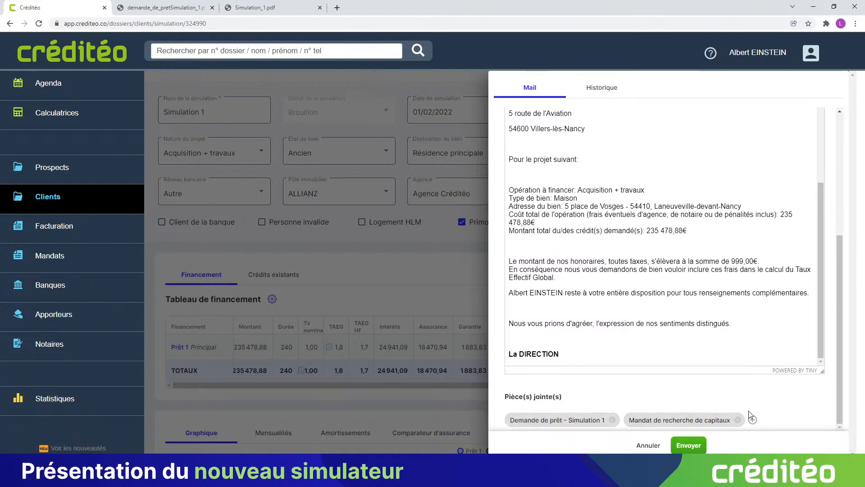
Step: Remove the Mandat de recherche de capitaux attachment from the e-mail
{"action": "left_click", "coordinate": [738, 421]}
{"action": "left_click", "coordinate": [601, 303]}
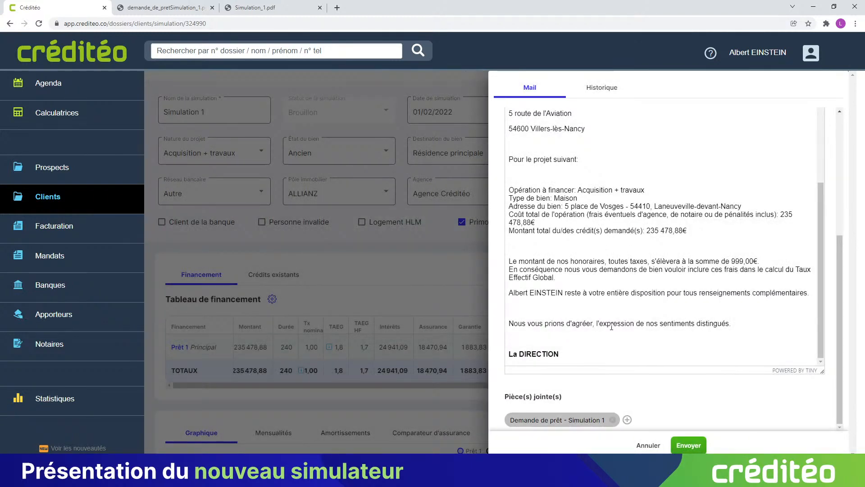
{"action": "left_click", "coordinate": [626, 420]}
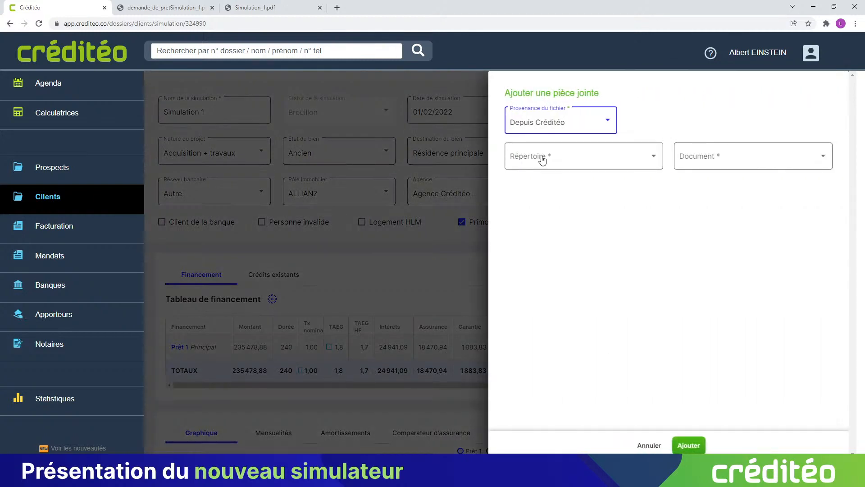
{"action": "left_click", "coordinate": [594, 157]}
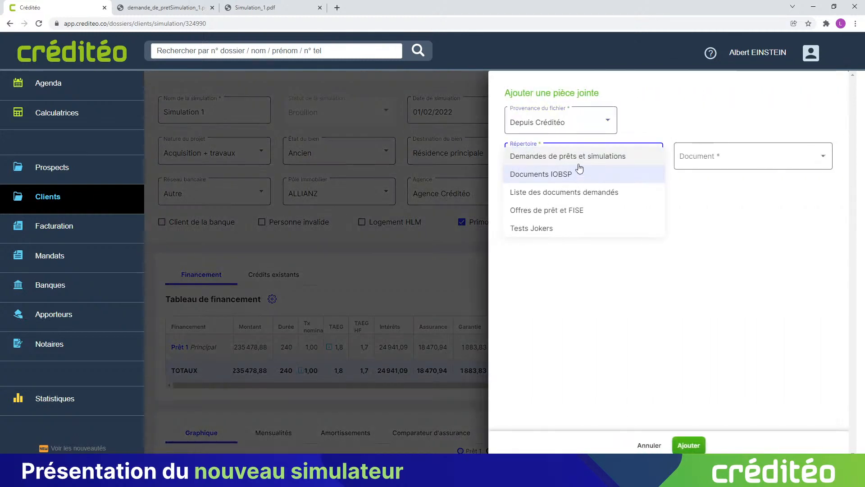
{"action": "left_click", "coordinate": [604, 156]}
{"action": "left_click", "coordinate": [683, 158]}
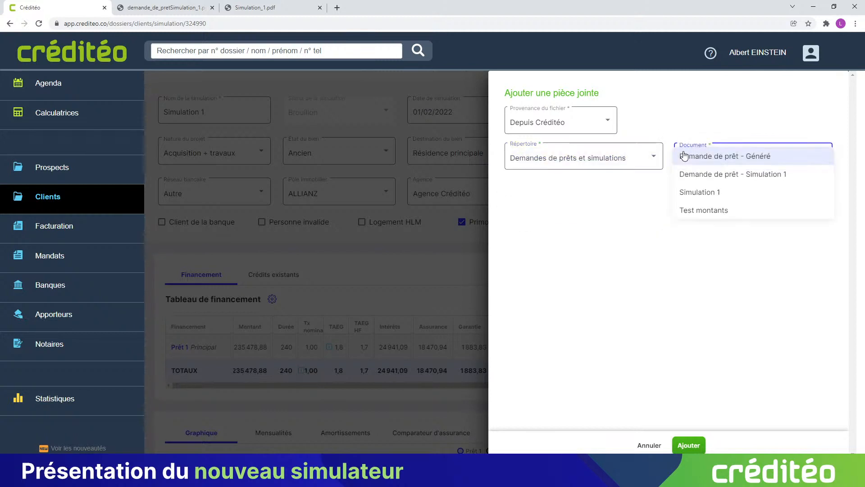
{"action": "left_click", "coordinate": [610, 119]}
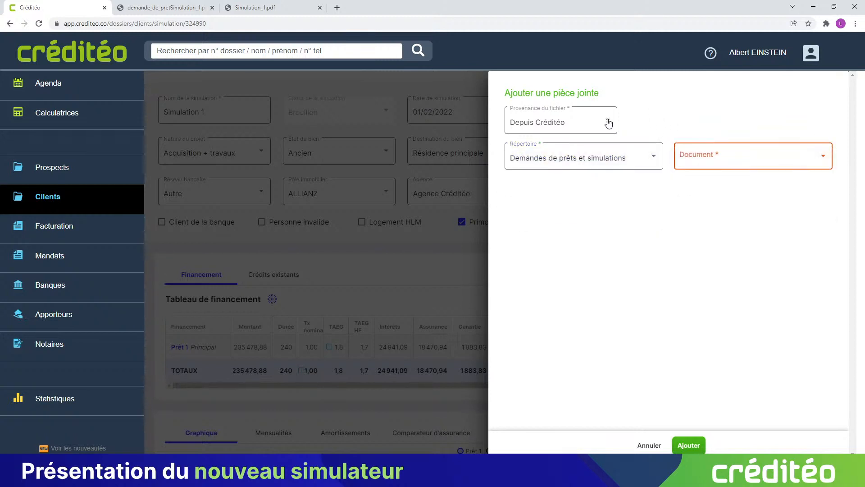
{"action": "left_click", "coordinate": [583, 127]}
{"action": "left_click", "coordinate": [559, 137]}
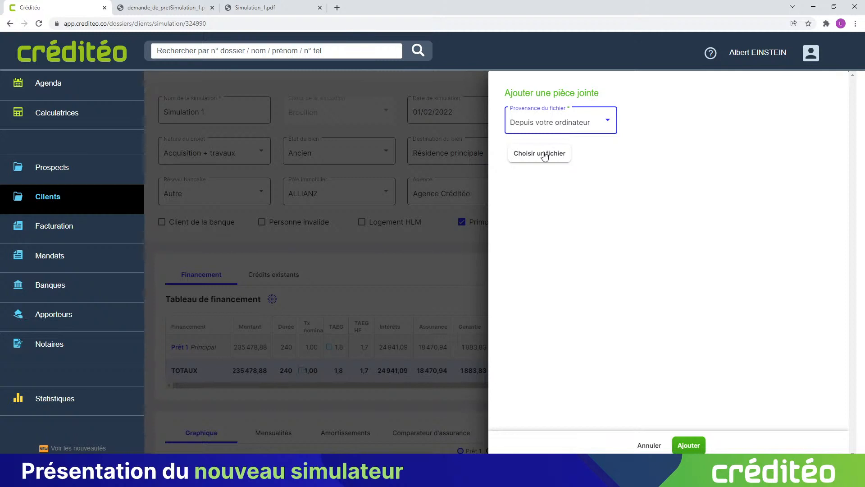
{"action": "left_click", "coordinate": [649, 445]}
Step: Send the loan application e-mail to the banker and confirm the submission of the simulation to the bank
{"action": "scroll", "coordinate": [673, 306], "scroll_direction": "up", "scroll_amount": 5}
{"action": "scroll", "coordinate": [672, 306], "scroll_direction": "up", "scroll_amount": 5}
{"action": "scroll", "coordinate": [673, 306], "scroll_direction": "down", "scroll_amount": 15}
{"action": "left_click", "coordinate": [690, 442]}
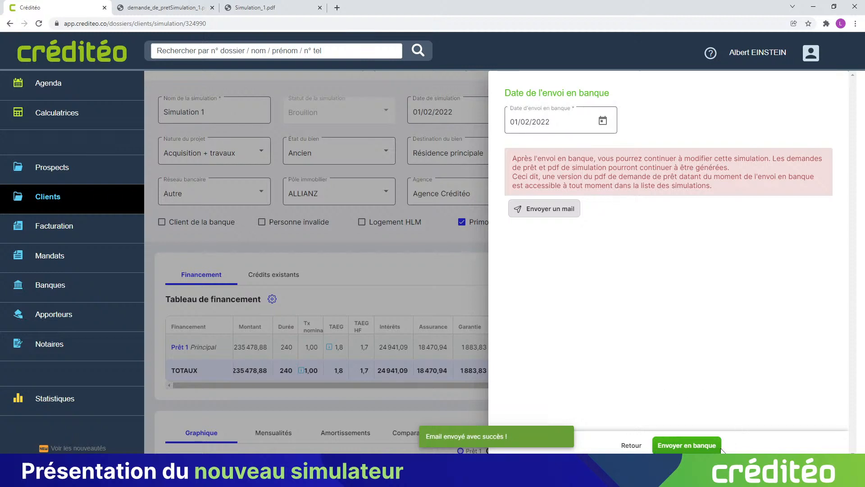
{"action": "left_click", "coordinate": [705, 451]}
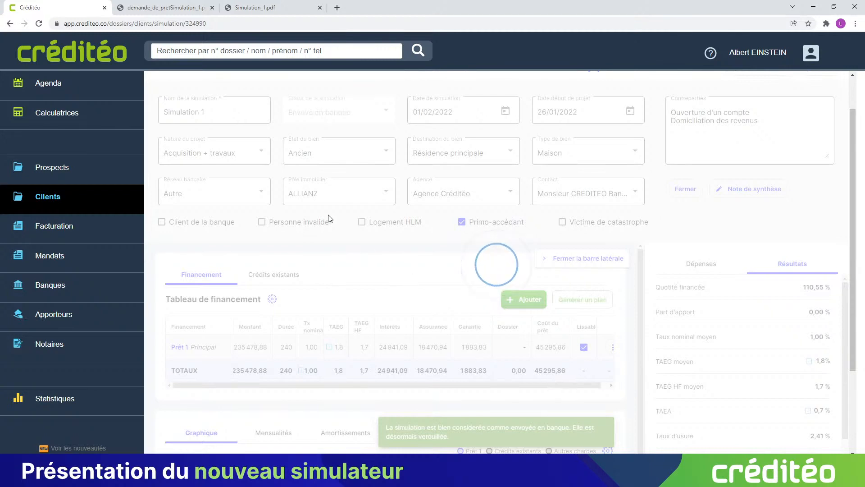
Step: Check the simulation's status and bank details in its general information, and close that section
{"action": "scroll", "coordinate": [622, 224], "scroll_direction": "up", "scroll_amount": 1}
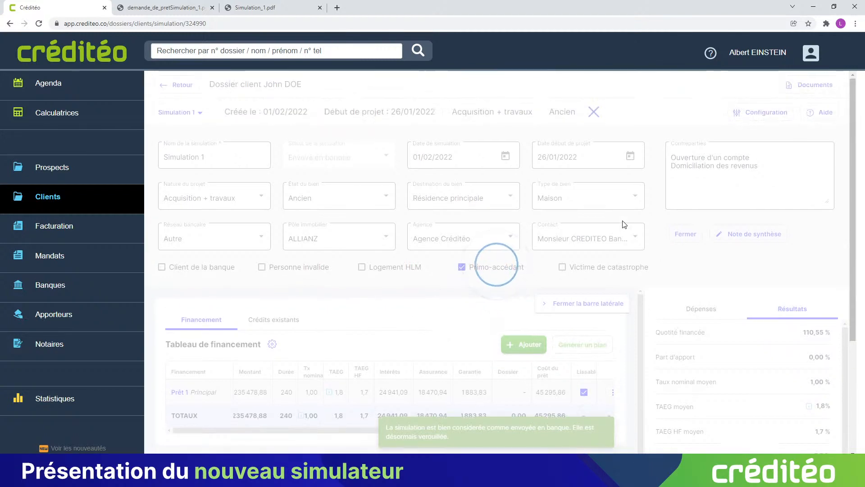
{"action": "scroll", "coordinate": [521, 227], "scroll_direction": "down", "scroll_amount": 3}
{"action": "scroll", "coordinate": [505, 234], "scroll_direction": "up", "scroll_amount": 1}
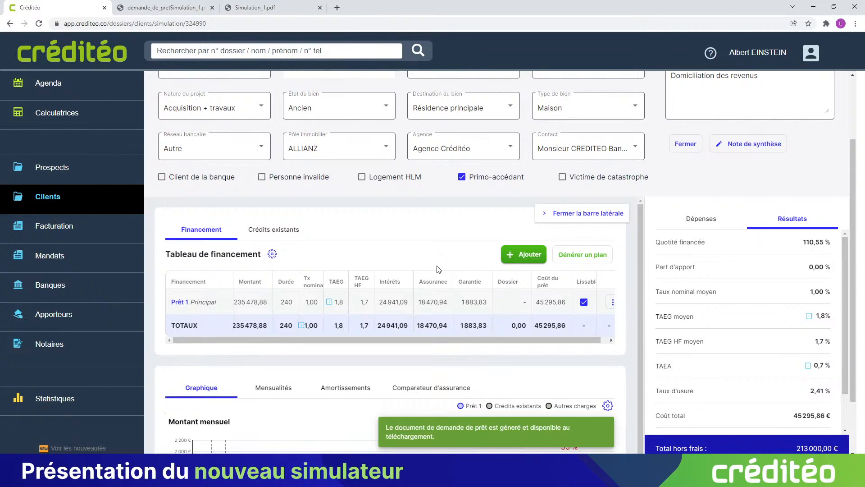
{"action": "scroll", "coordinate": [424, 247], "scroll_direction": "up", "scroll_amount": 3}
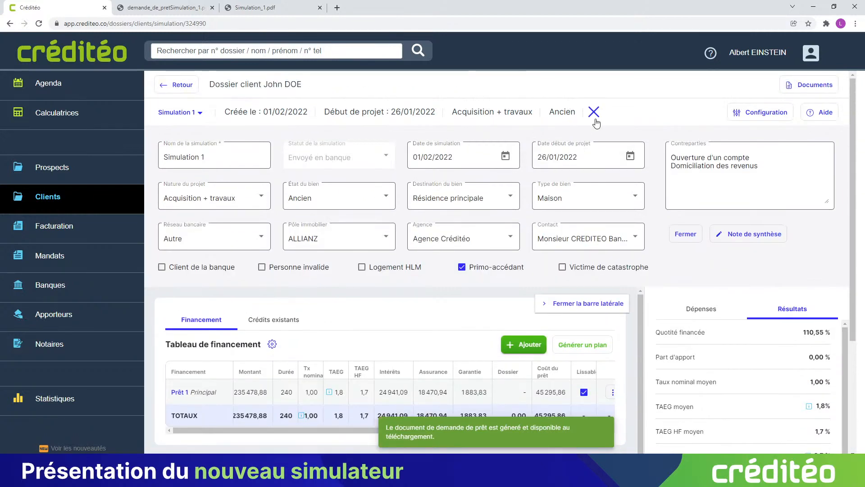
{"action": "left_click", "coordinate": [595, 113]}
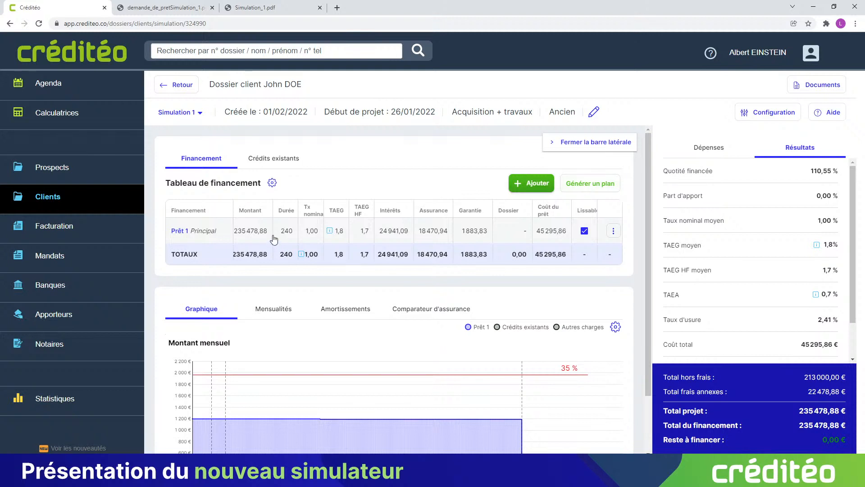
Step: Duplicate Simulation 1 in the client's file
{"action": "left_click", "coordinate": [185, 111]}
{"action": "left_click", "coordinate": [195, 113]}
{"action": "left_click", "coordinate": [196, 114]}
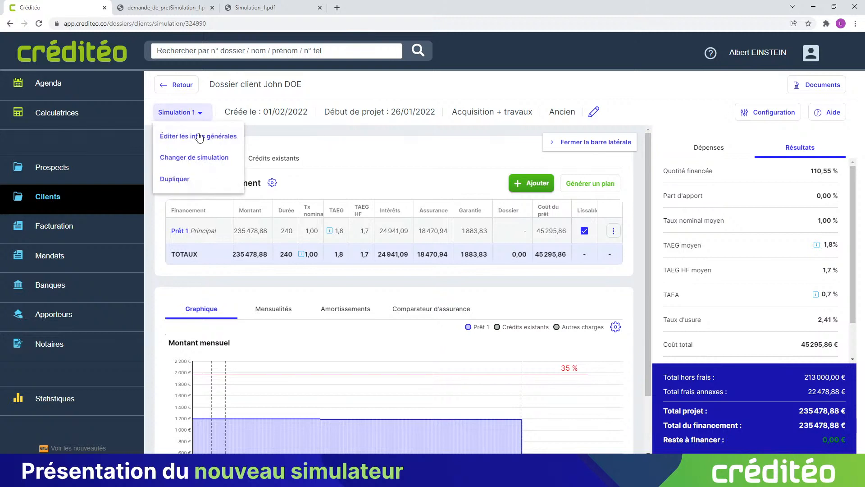
{"action": "left_click", "coordinate": [195, 183]}
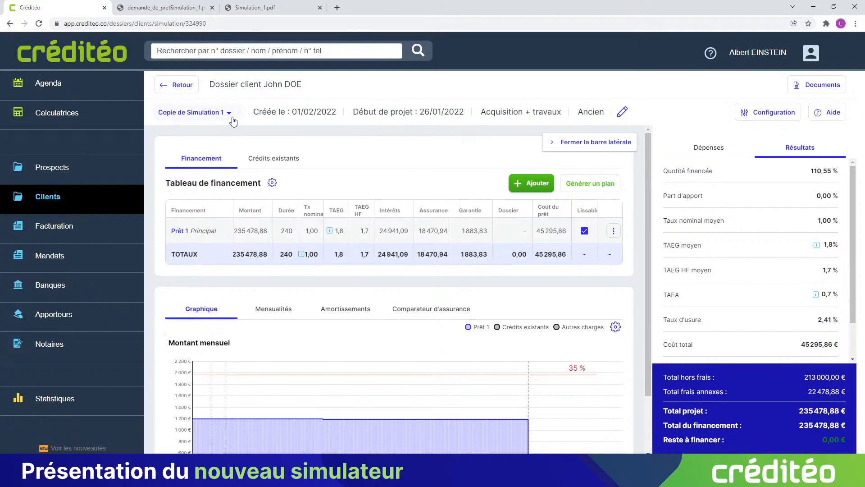
Step: Switch from the copied simulation back to the original Simulation 1
{"action": "left_click", "coordinate": [231, 115]}
{"action": "left_click", "coordinate": [206, 158]}
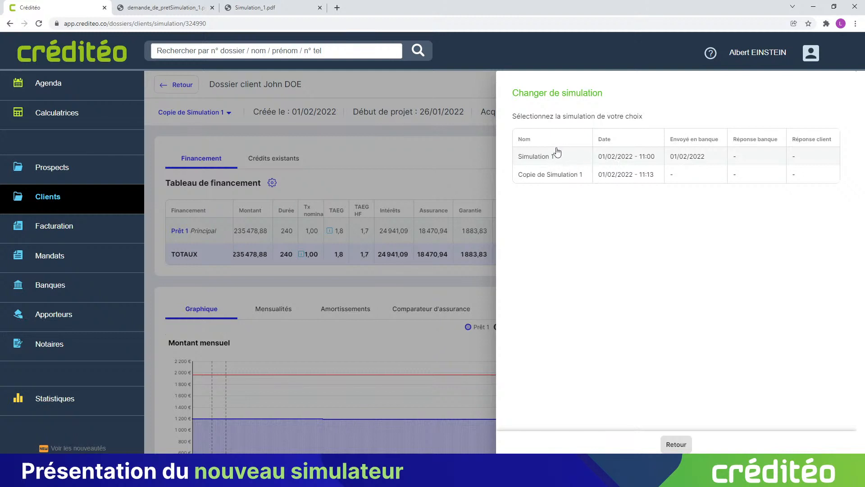
{"action": "left_click", "coordinate": [569, 159]}
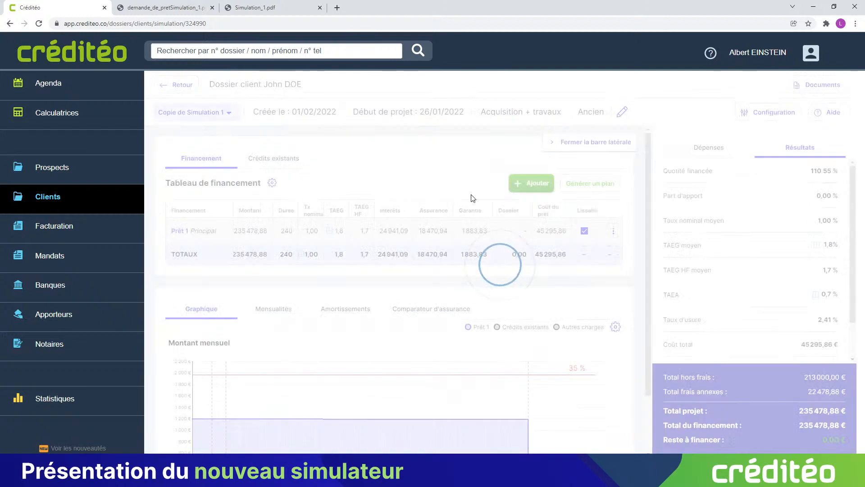
{"action": "scroll", "coordinate": [375, 208], "scroll_direction": "down", "scroll_amount": 2}
{"action": "scroll", "coordinate": [361, 207], "scroll_direction": "up", "scroll_amount": 2}
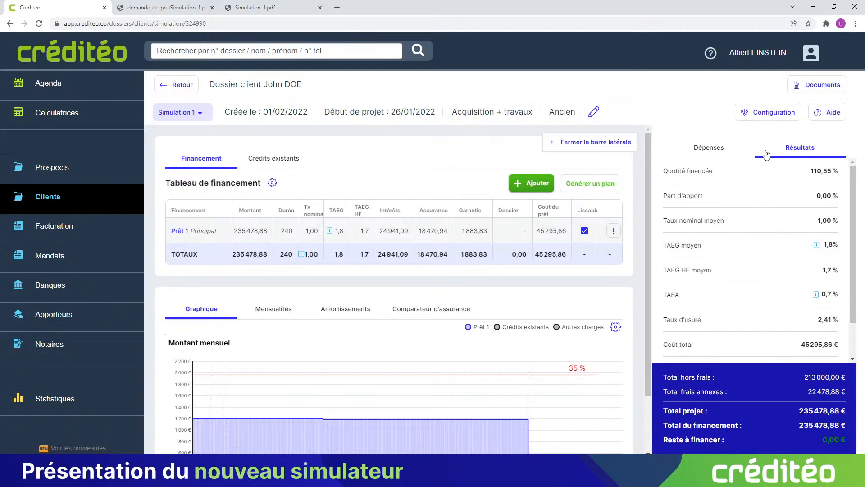
Step: Open the simulator's help article and look through its table of contents and sections
{"action": "left_click", "coordinate": [830, 117]}
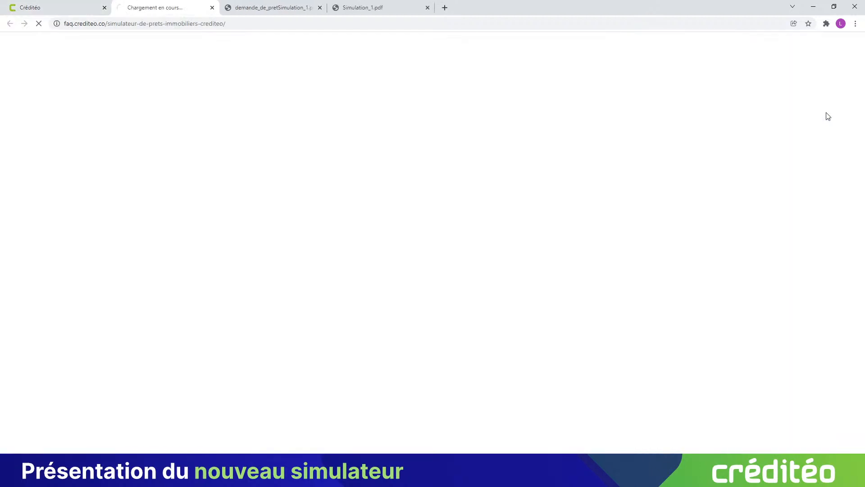
{"action": "scroll", "coordinate": [409, 142], "scroll_direction": "down", "scroll_amount": 3}
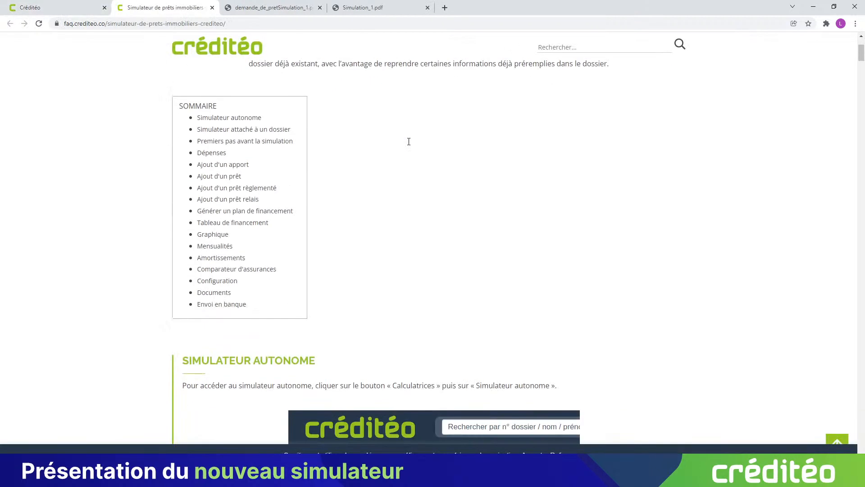
{"action": "scroll", "coordinate": [406, 145], "scroll_direction": "down", "scroll_amount": 15}
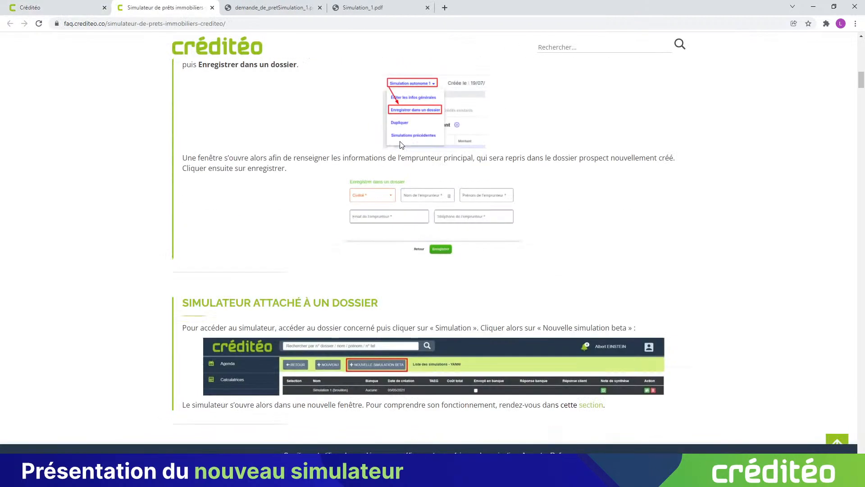
{"action": "scroll", "coordinate": [401, 144], "scroll_direction": "up", "scroll_amount": 20}
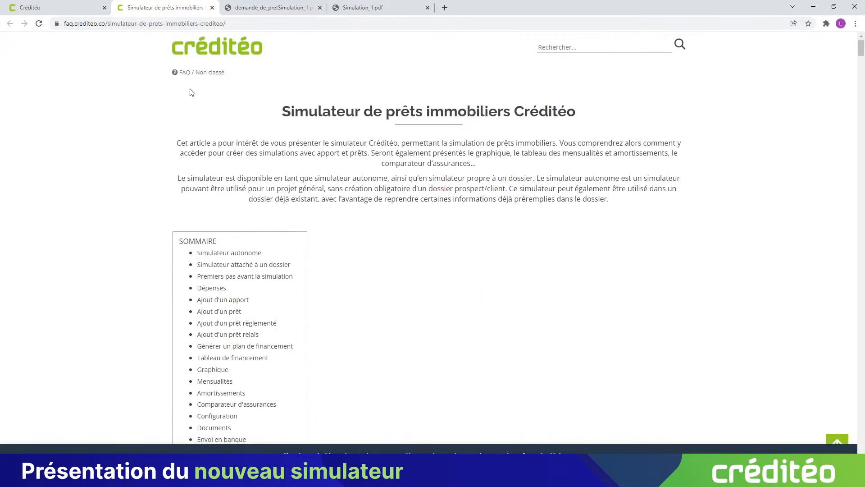
Step: Return to the simulation, examine the new-loan form for the Prêt taux variable and Prêt à paliers types, and leave without adding a loan
{"action": "left_click", "coordinate": [65, 5]}
{"action": "left_click", "coordinate": [529, 187]}
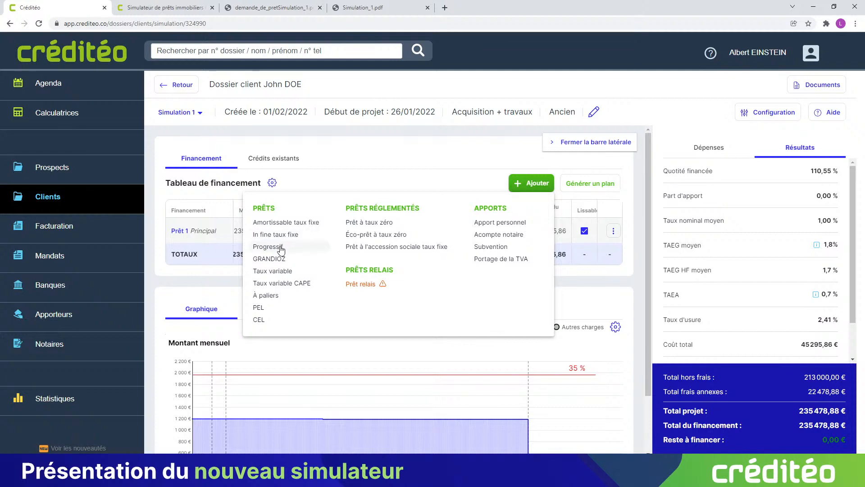
{"action": "left_click", "coordinate": [286, 272]}
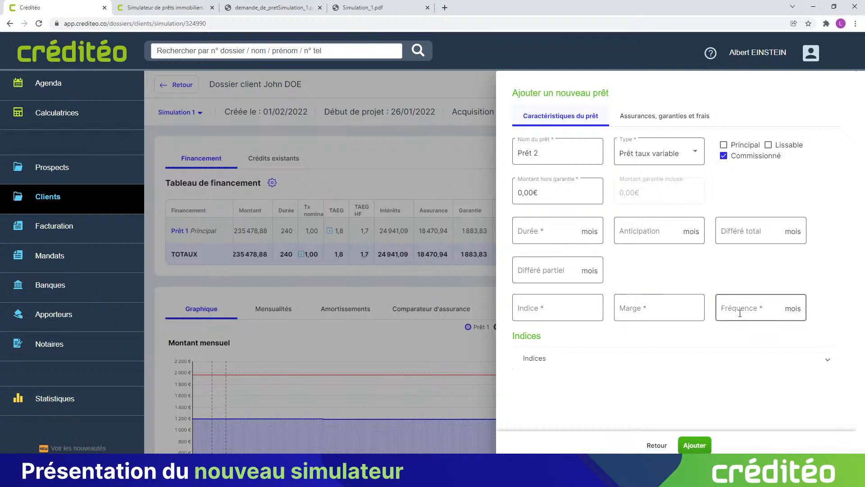
{"action": "left_click", "coordinate": [656, 151]}
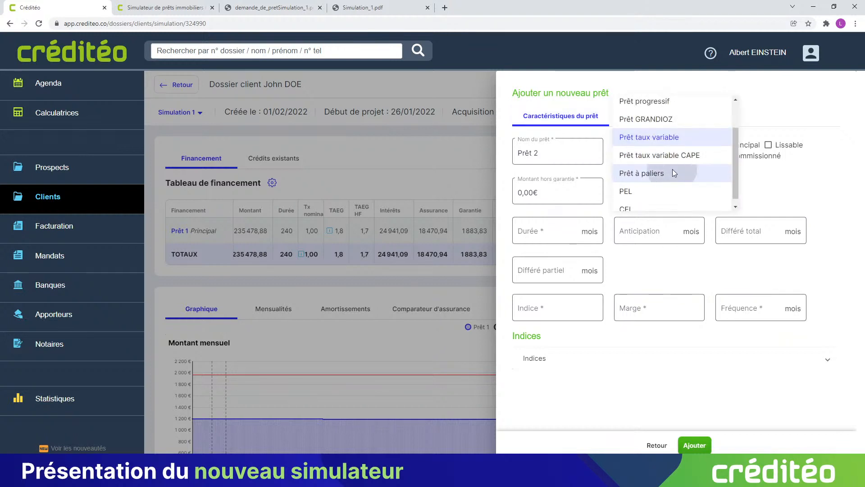
{"action": "left_click", "coordinate": [673, 174]}
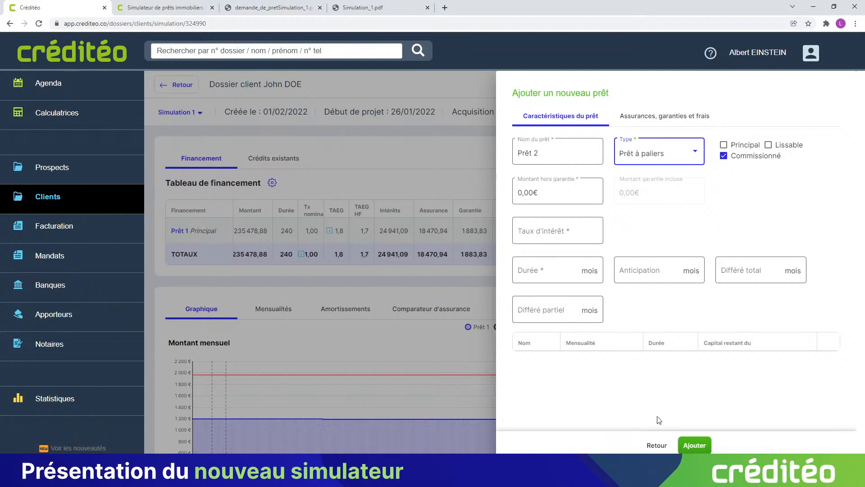
{"action": "left_click", "coordinate": [657, 447]}
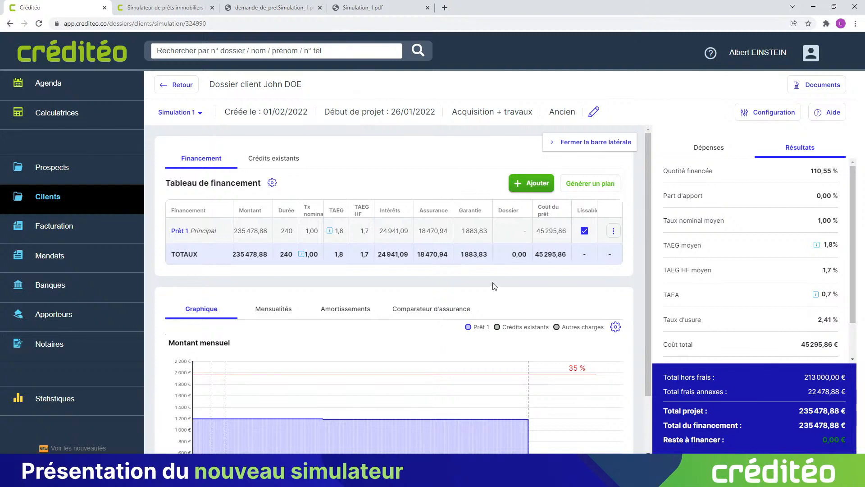
{"action": "scroll", "coordinate": [491, 289], "scroll_direction": "down", "scroll_amount": 2}
{"action": "scroll", "coordinate": [438, 294], "scroll_direction": "up", "scroll_amount": 1}
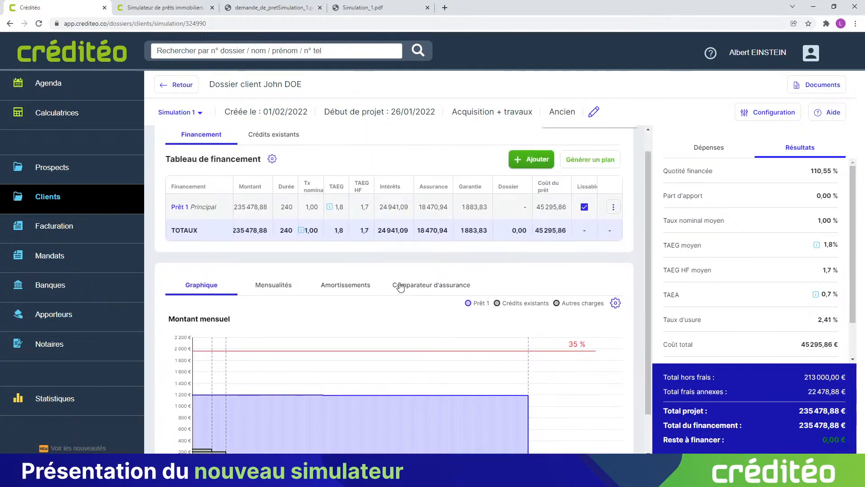
{"action": "scroll", "coordinate": [401, 286], "scroll_direction": "up", "scroll_amount": 1}
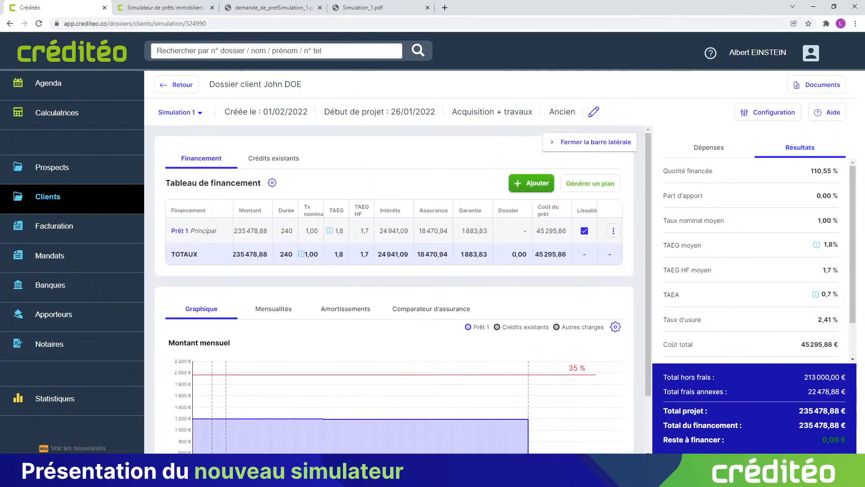